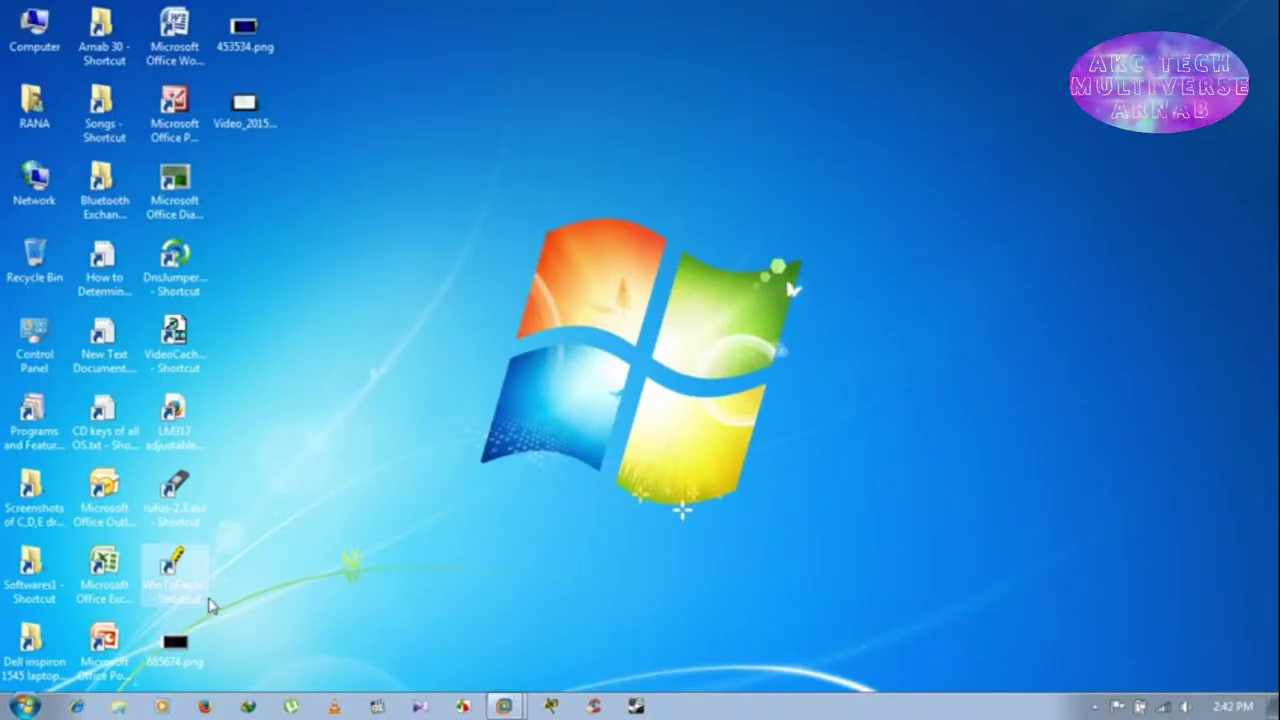
Launch Microsoft Office Excel 2007 from its desktop shortcut
{"action": "left_click", "coordinate": [107, 588]}
{"action": "double_click", "coordinate": [107, 588]}
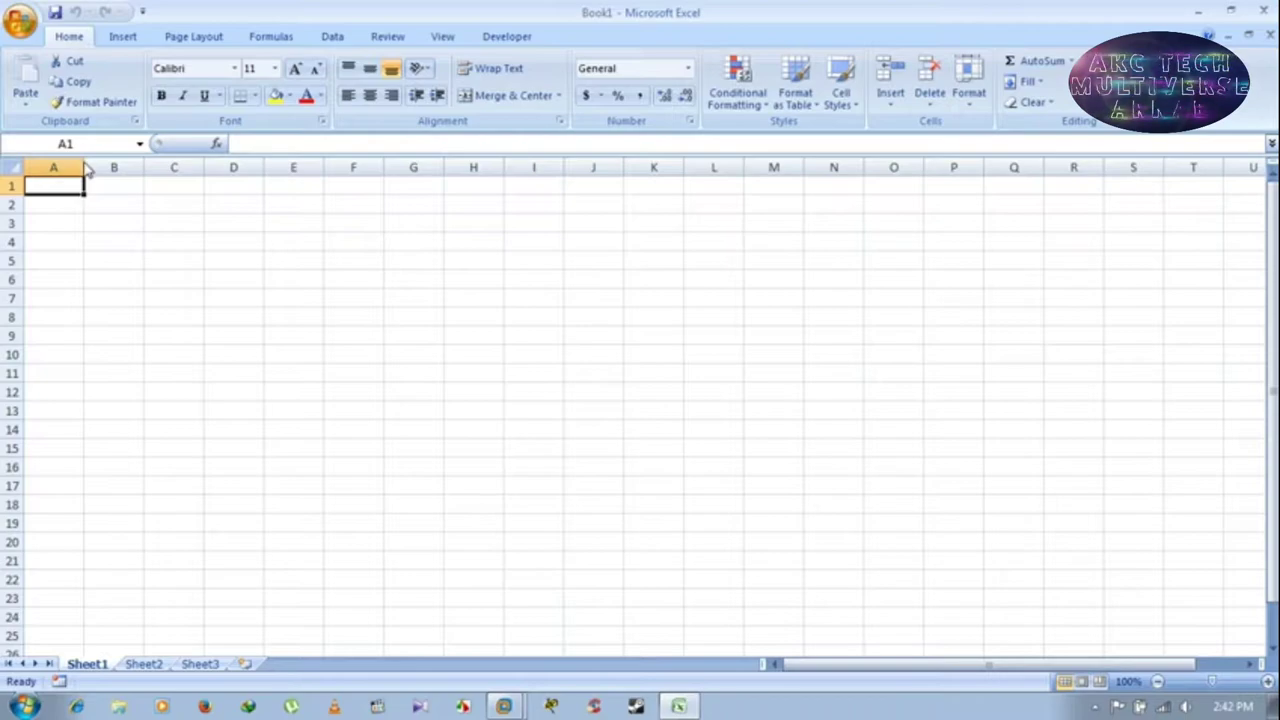
Open 'Code table of normal resistors1.xls' from D:\Office files using Open and Repair
{"action": "key", "text": "ctrl+o"}
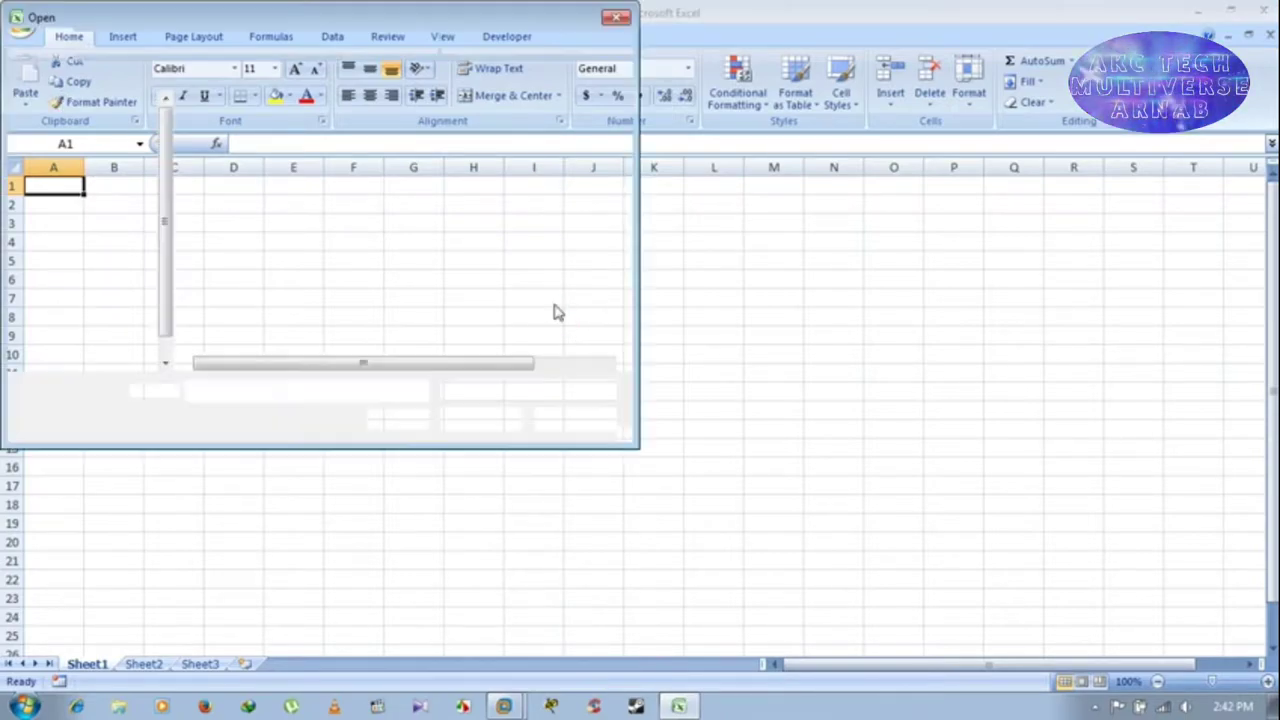
{"action": "scroll", "coordinate": [90, 250], "scroll_direction": "down", "scroll_amount": 3}
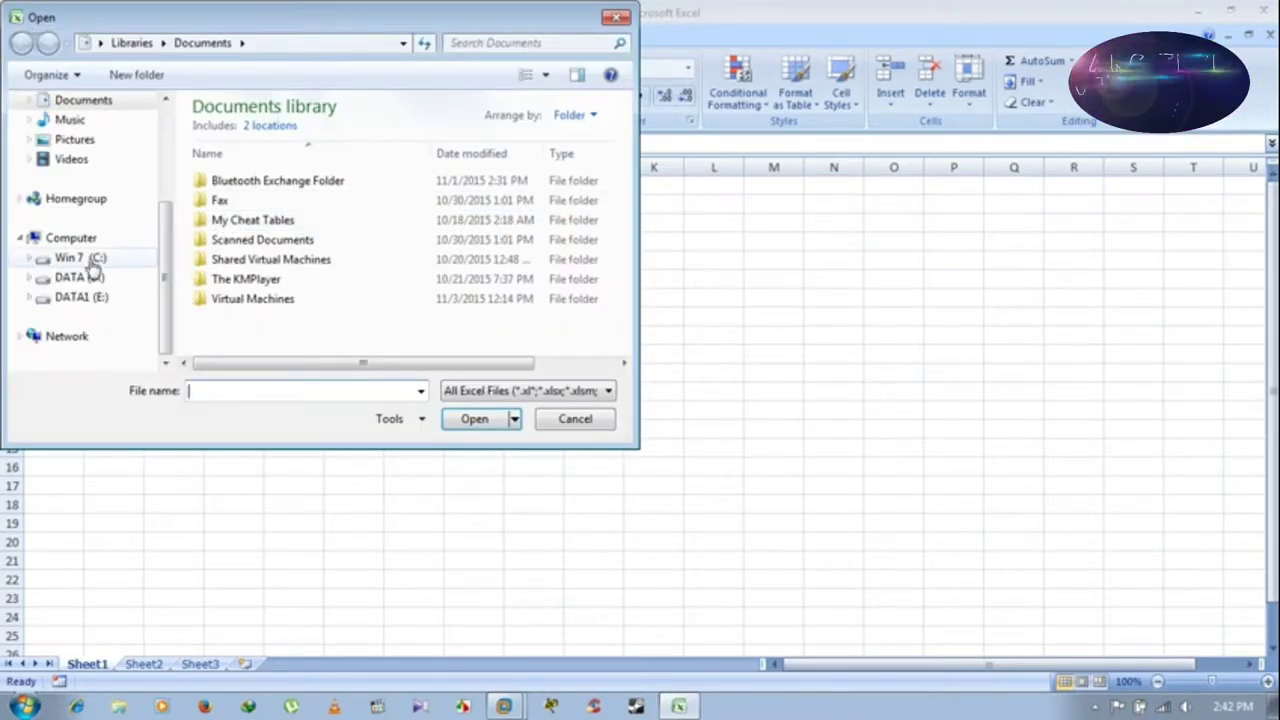
{"action": "left_click", "coordinate": [79, 279]}
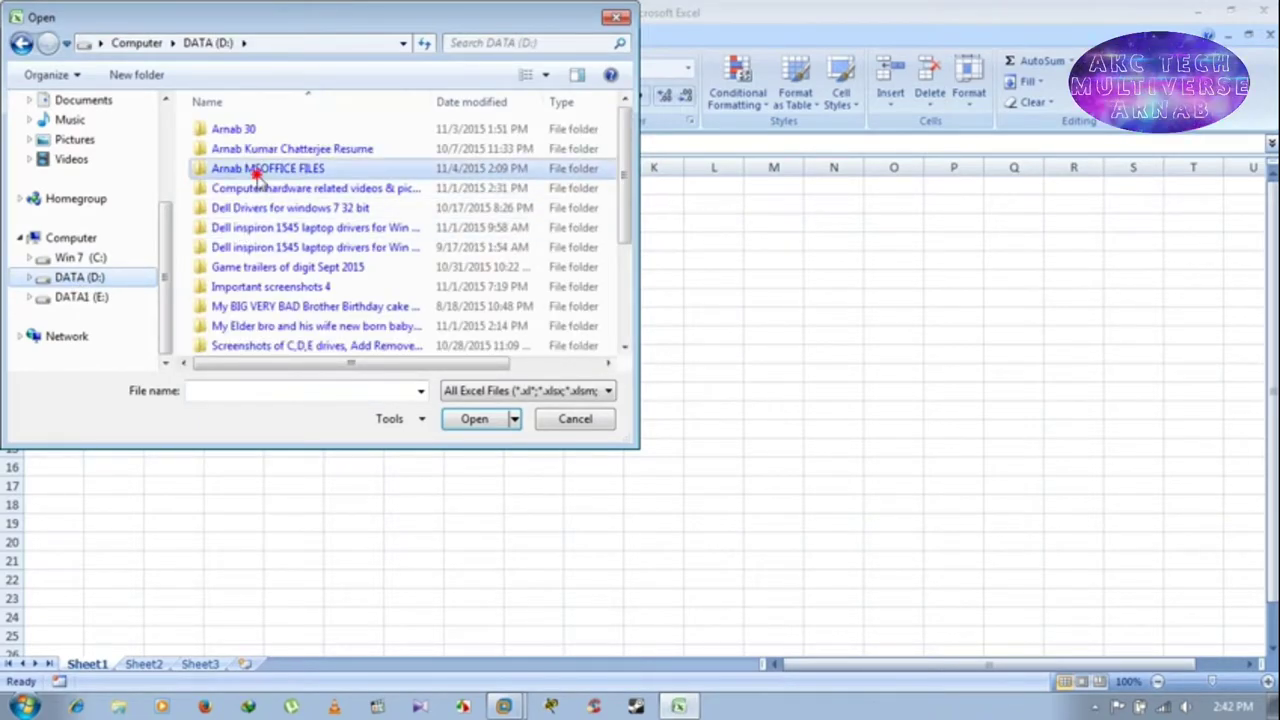
{"action": "double_click", "coordinate": [252, 170]}
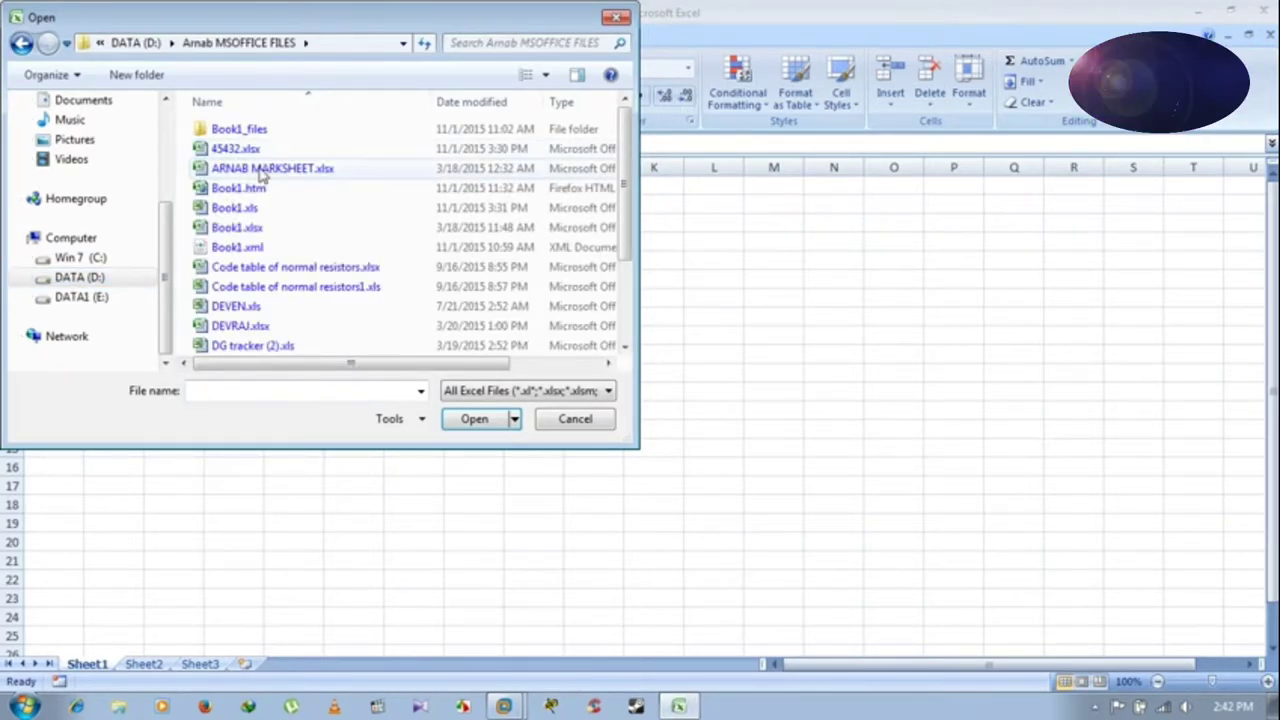
{"action": "scroll", "coordinate": [310, 298], "scroll_direction": "down", "scroll_amount": 2}
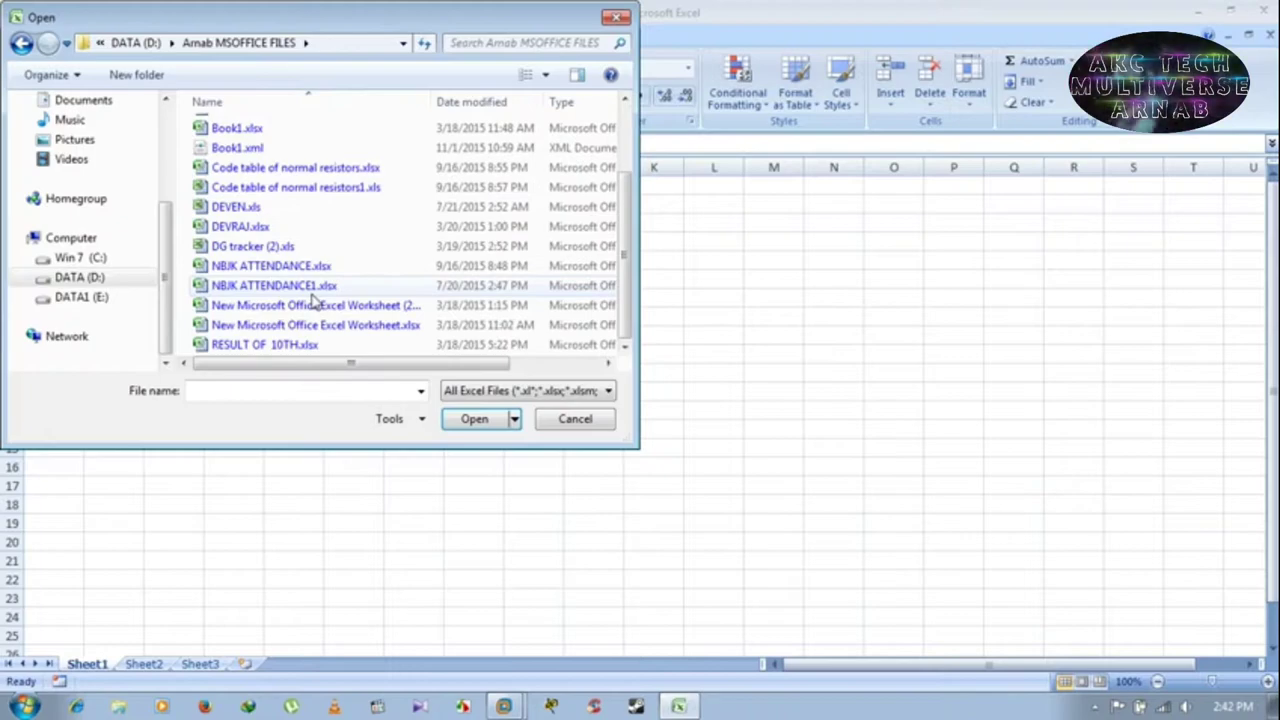
{"action": "left_click", "coordinate": [299, 189]}
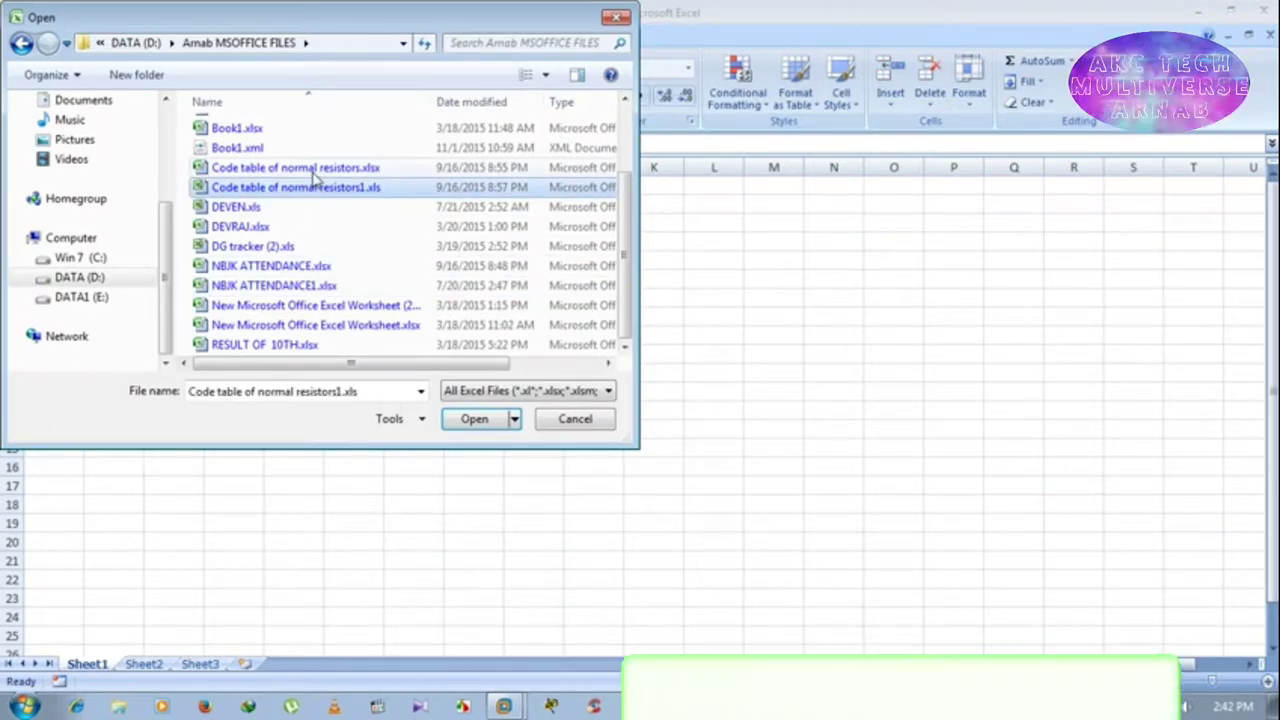
{"action": "left_click", "coordinate": [514, 419]}
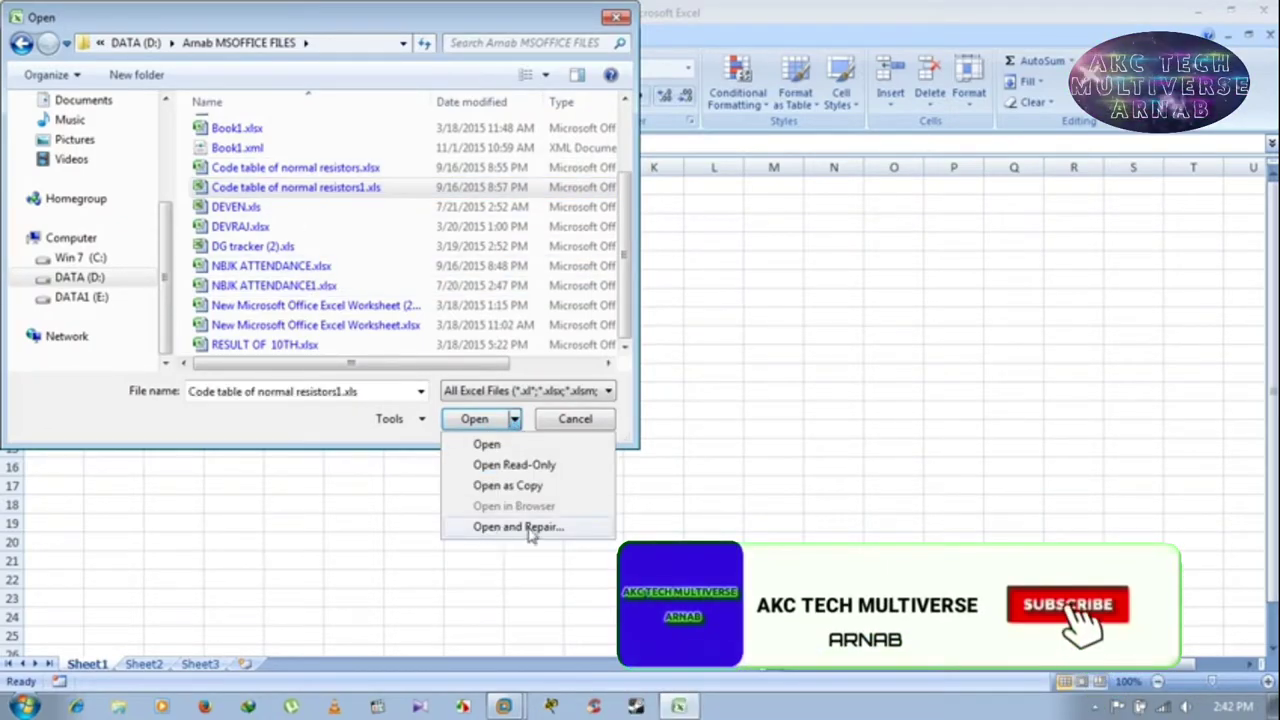
{"action": "left_click", "coordinate": [495, 527]}
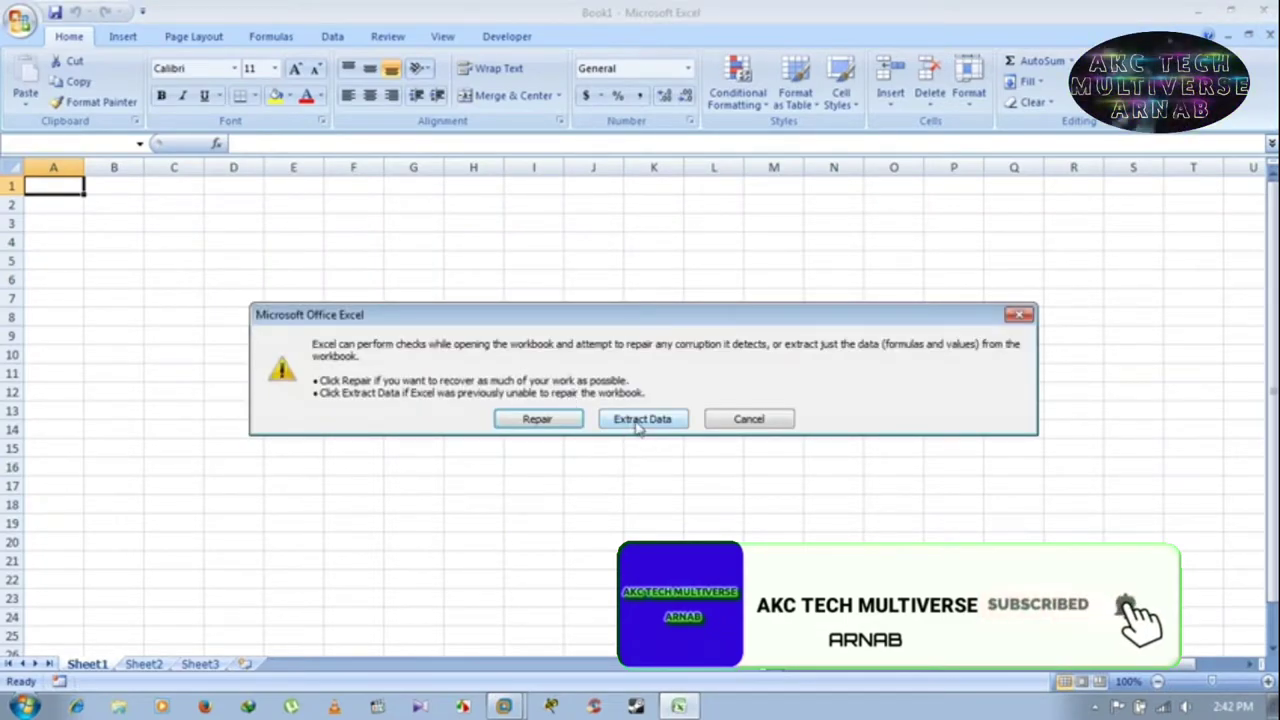
Extract the workbook's data, recover its formulas, and dismiss the repair summary
{"action": "left_click", "coordinate": [645, 420]}
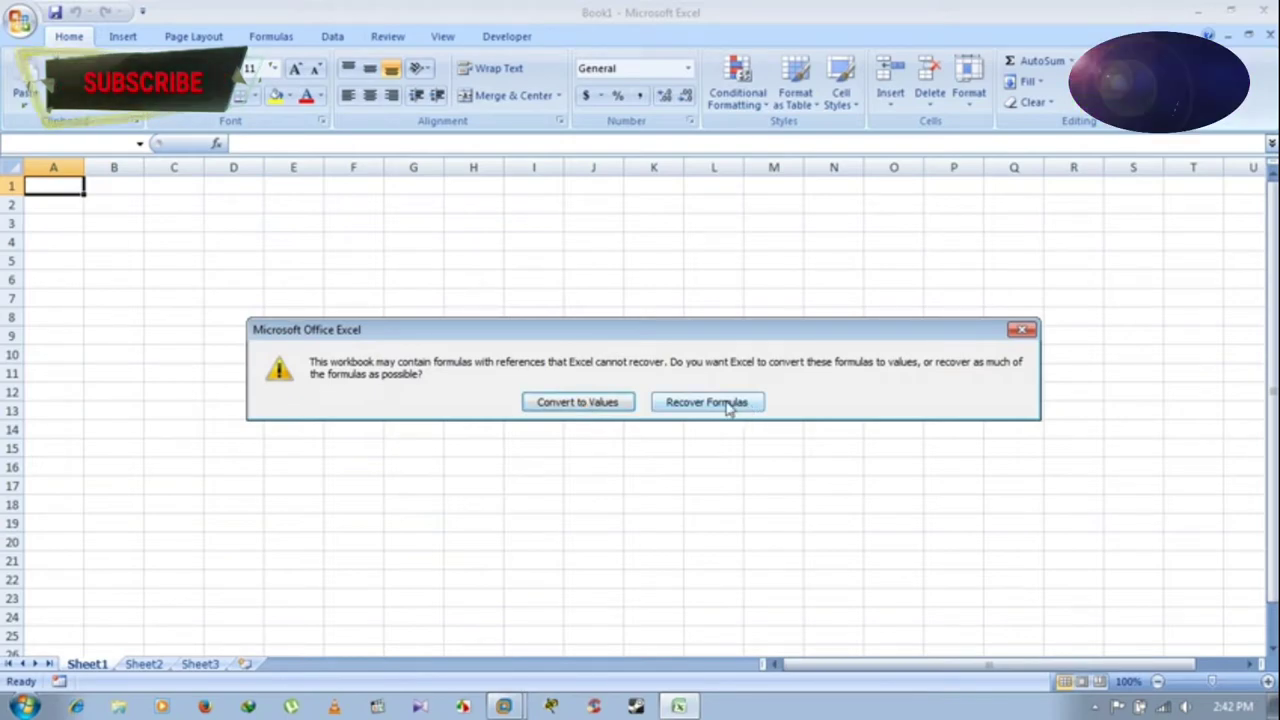
{"action": "left_click", "coordinate": [589, 405]}
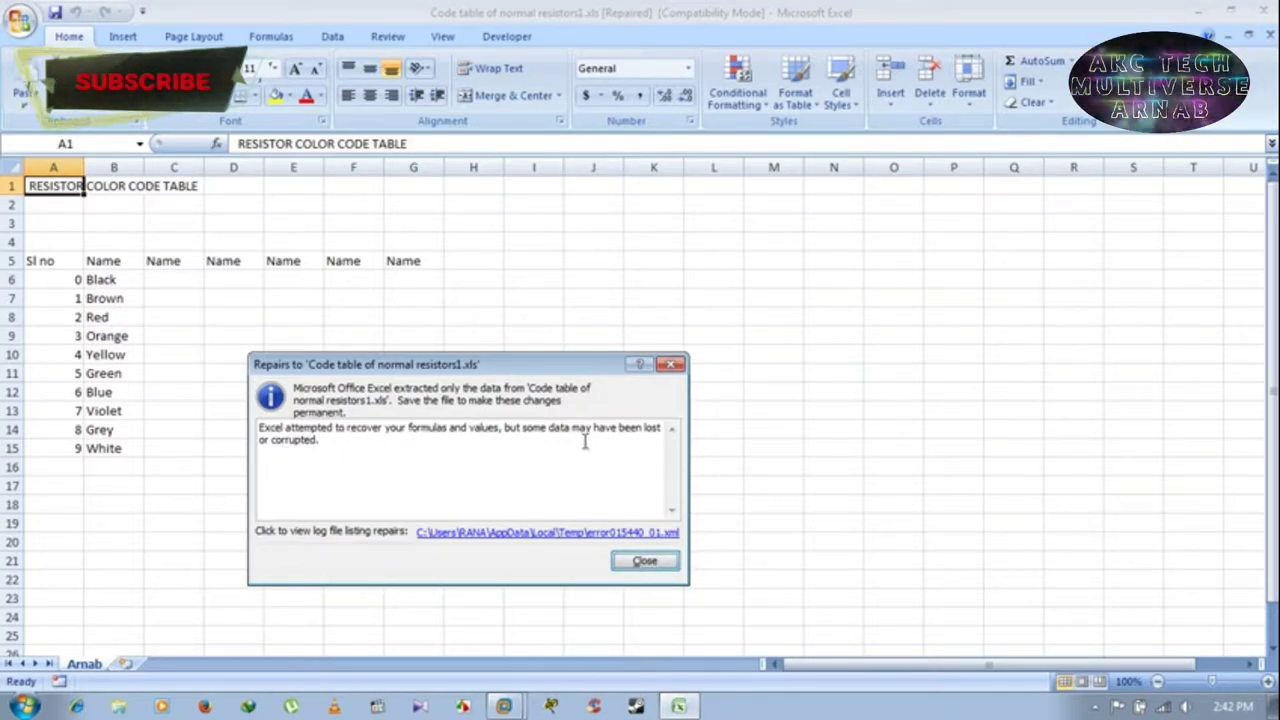
{"action": "left_click", "coordinate": [645, 561]}
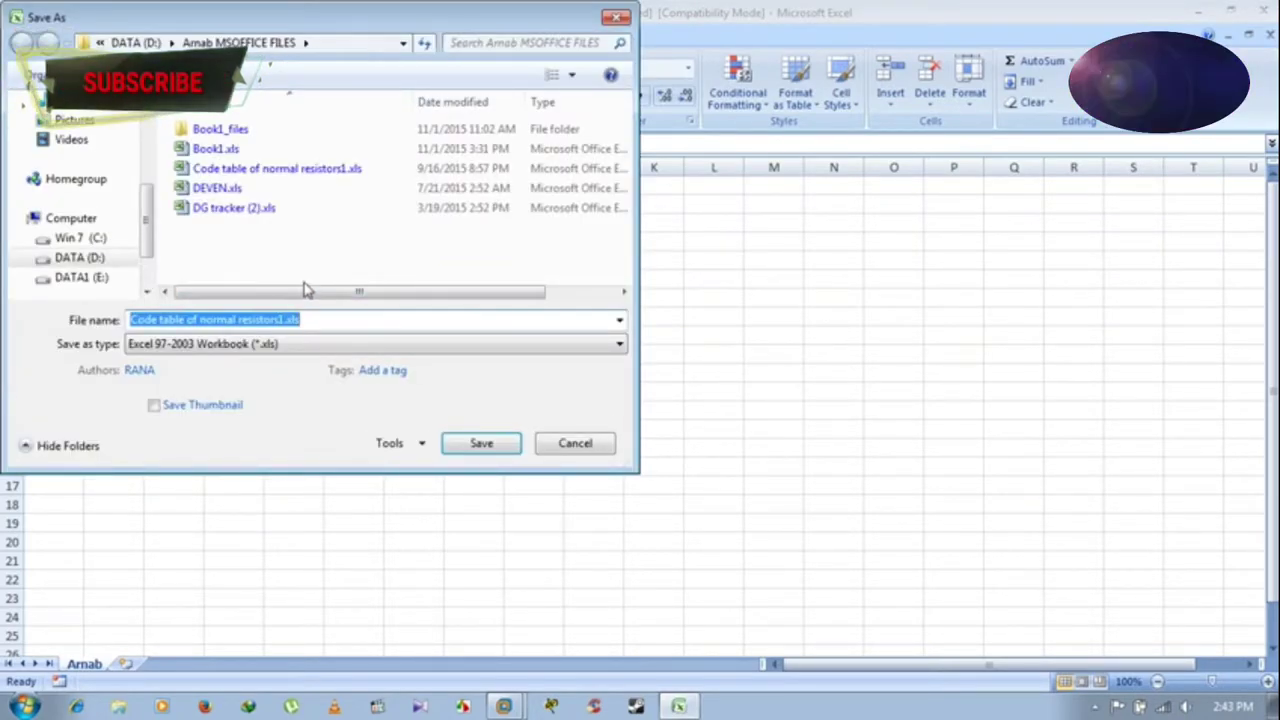
Save the recovered table to the Desktop as an Excel 97-2003 .xls workbook
{"action": "left_click_drag", "start_coordinate": [147, 232], "coordinate": [137, 137]}
{"action": "left_click", "coordinate": [80, 170]}
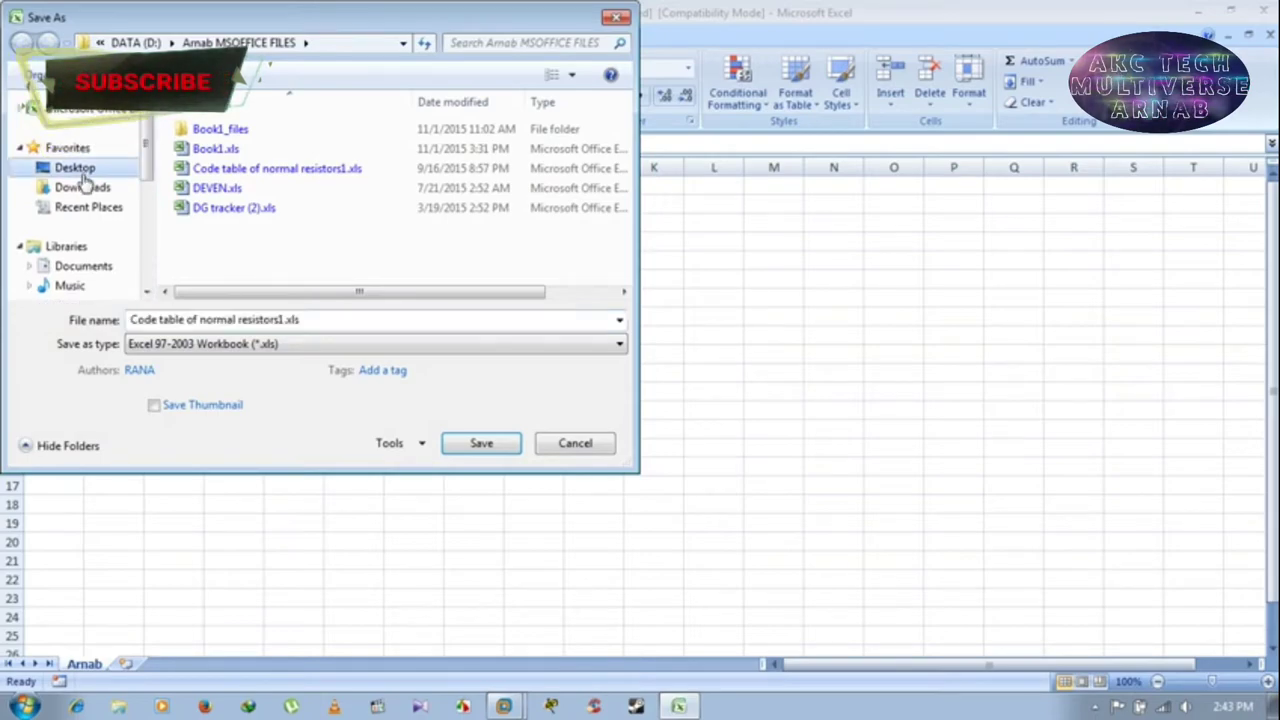
{"action": "left_click", "coordinate": [325, 344]}
{"action": "left_click", "coordinate": [278, 403]}
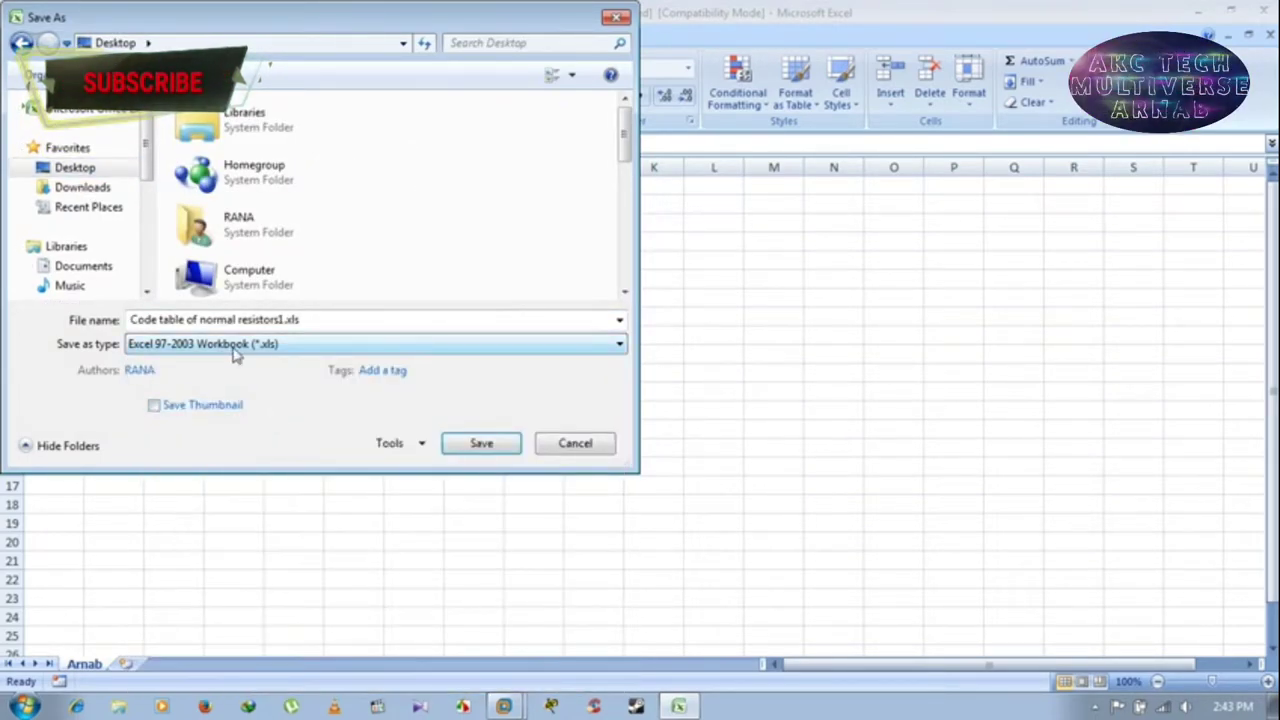
{"action": "left_click", "coordinate": [486, 445]}
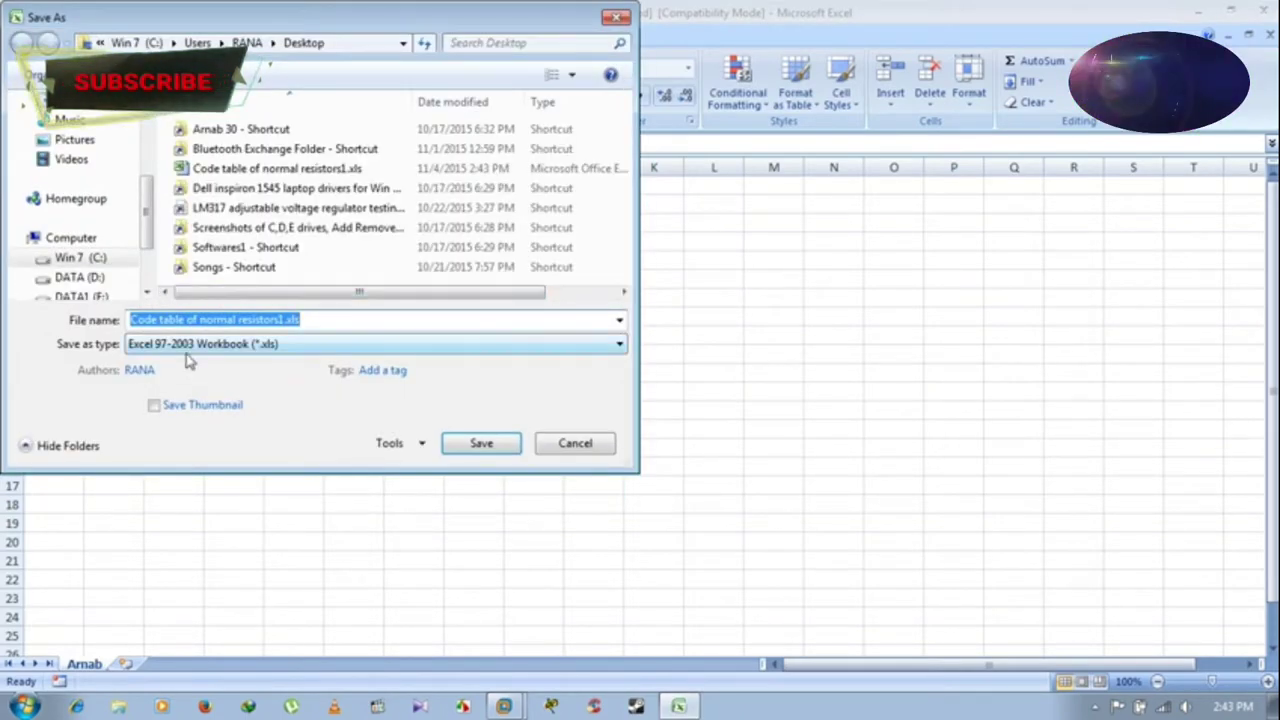
Save another copy to the Desktop as an Excel Workbook (*.xlsx)
{"action": "scroll", "coordinate": [150, 230], "scroll_direction": "up", "scroll_amount": 3}
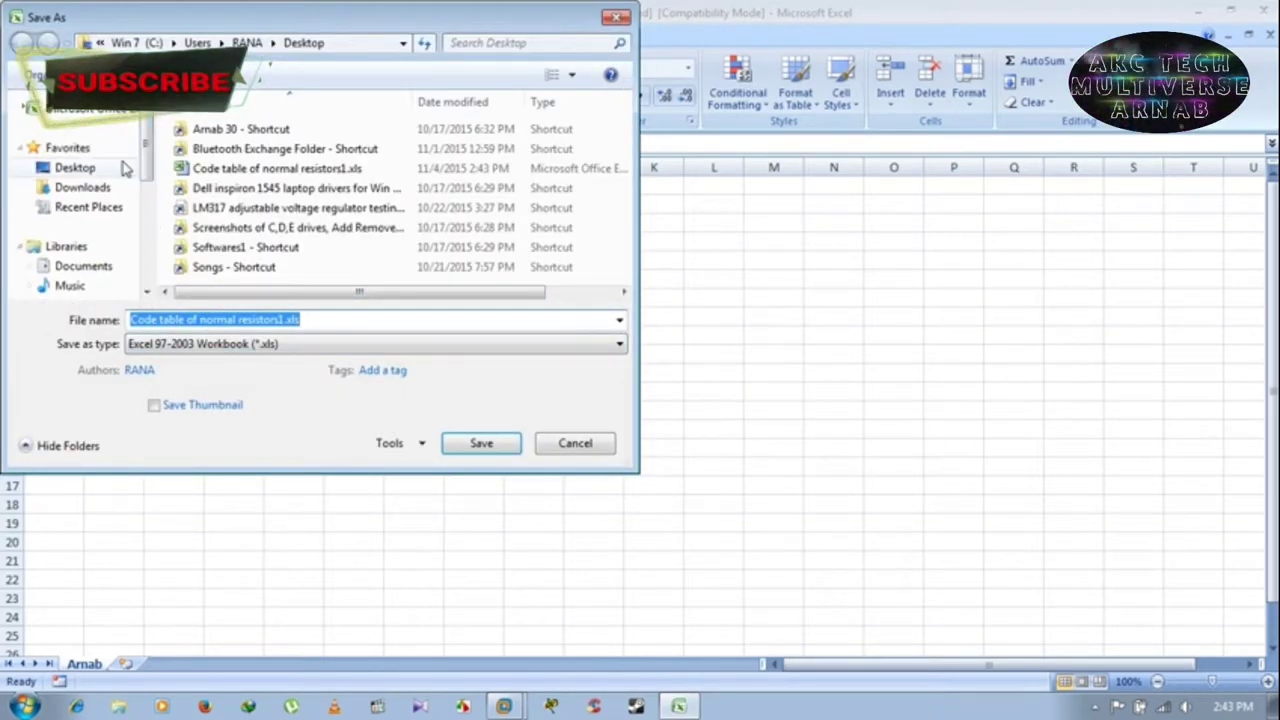
{"action": "left_click", "coordinate": [120, 167]}
{"action": "left_click", "coordinate": [309, 345]}
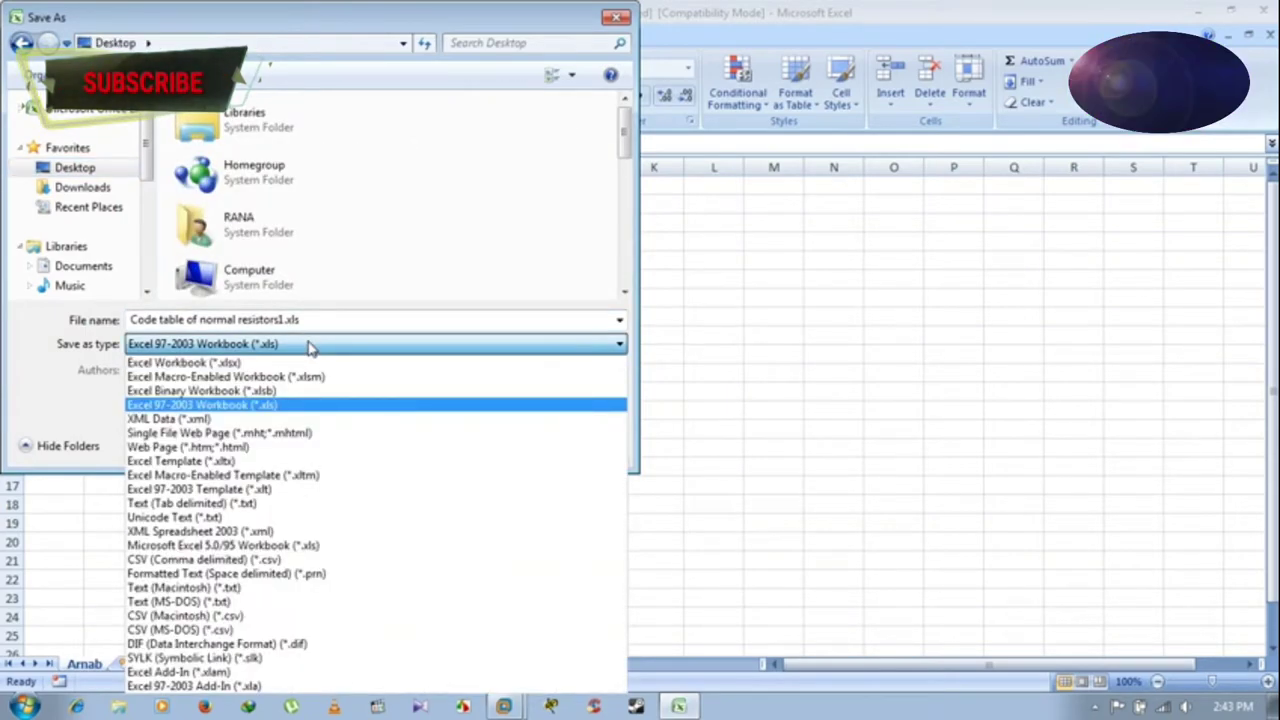
{"action": "left_click", "coordinate": [235, 363]}
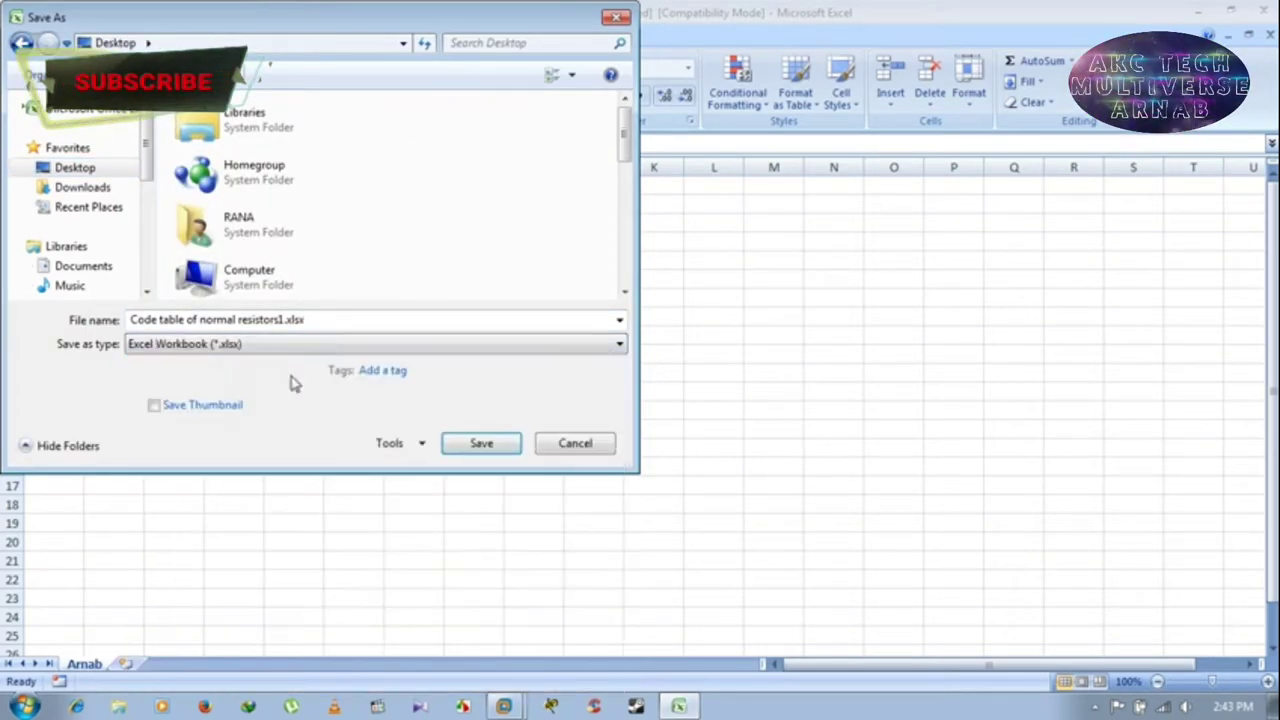
{"action": "left_click", "coordinate": [482, 443]}
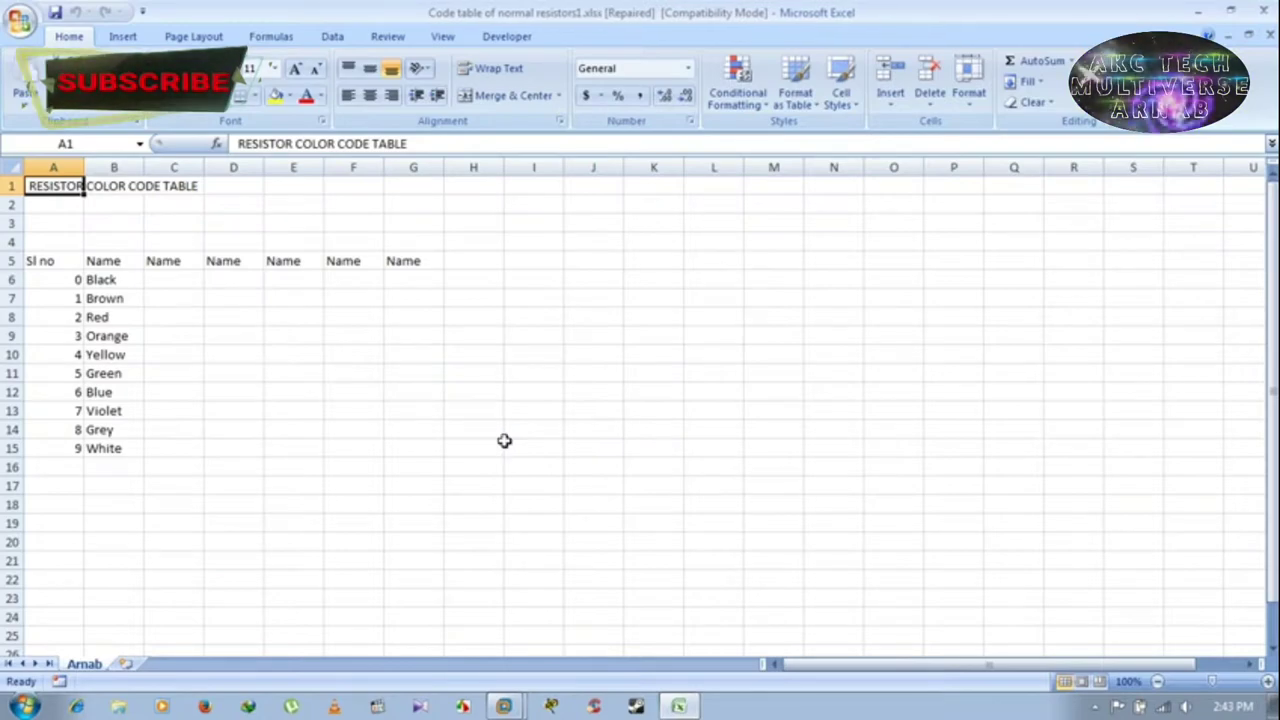
Close the repaired resistor workbook in Excel
{"action": "left_click", "coordinate": [1195, 12]}
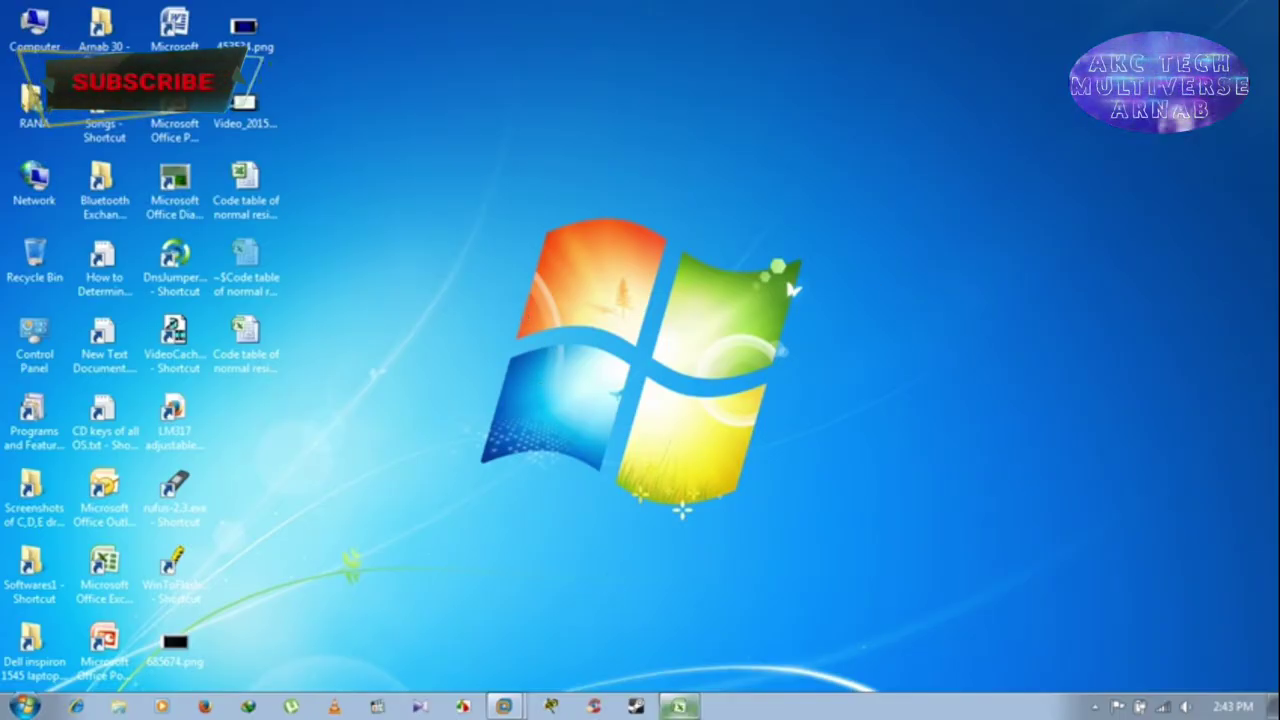
{"action": "left_click", "coordinate": [679, 706]}
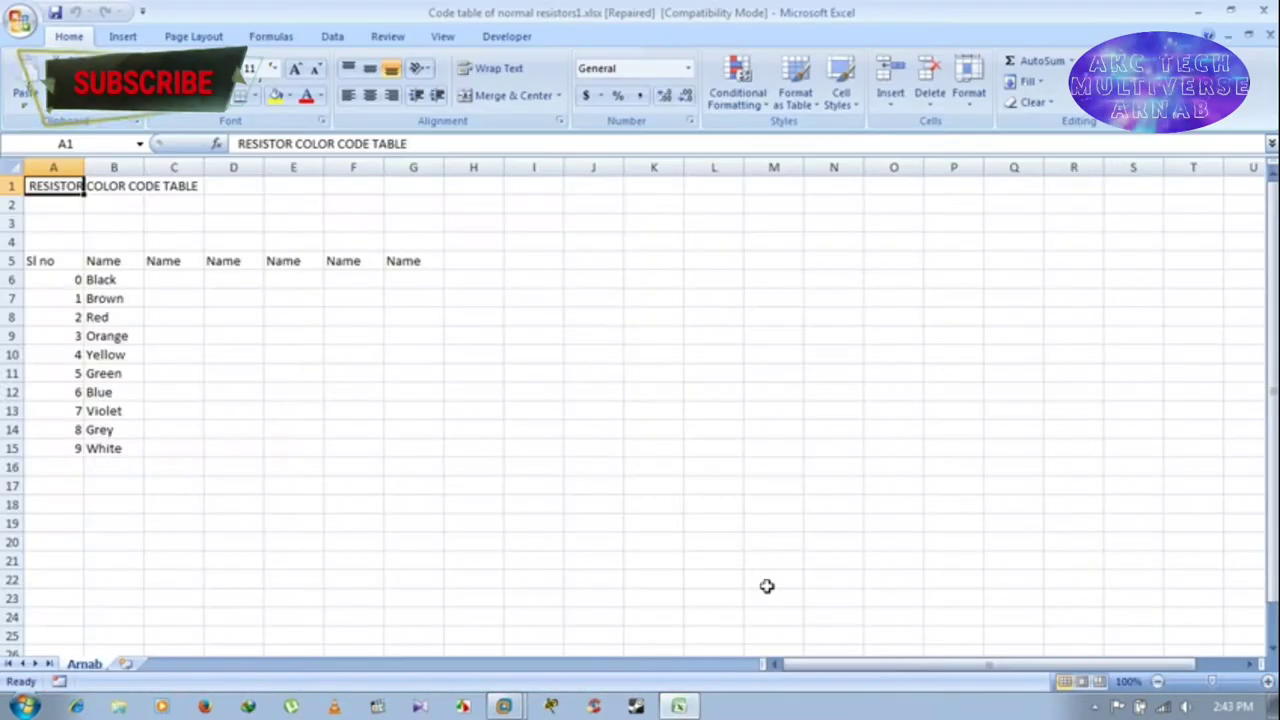
{"action": "left_click", "coordinate": [1267, 12]}
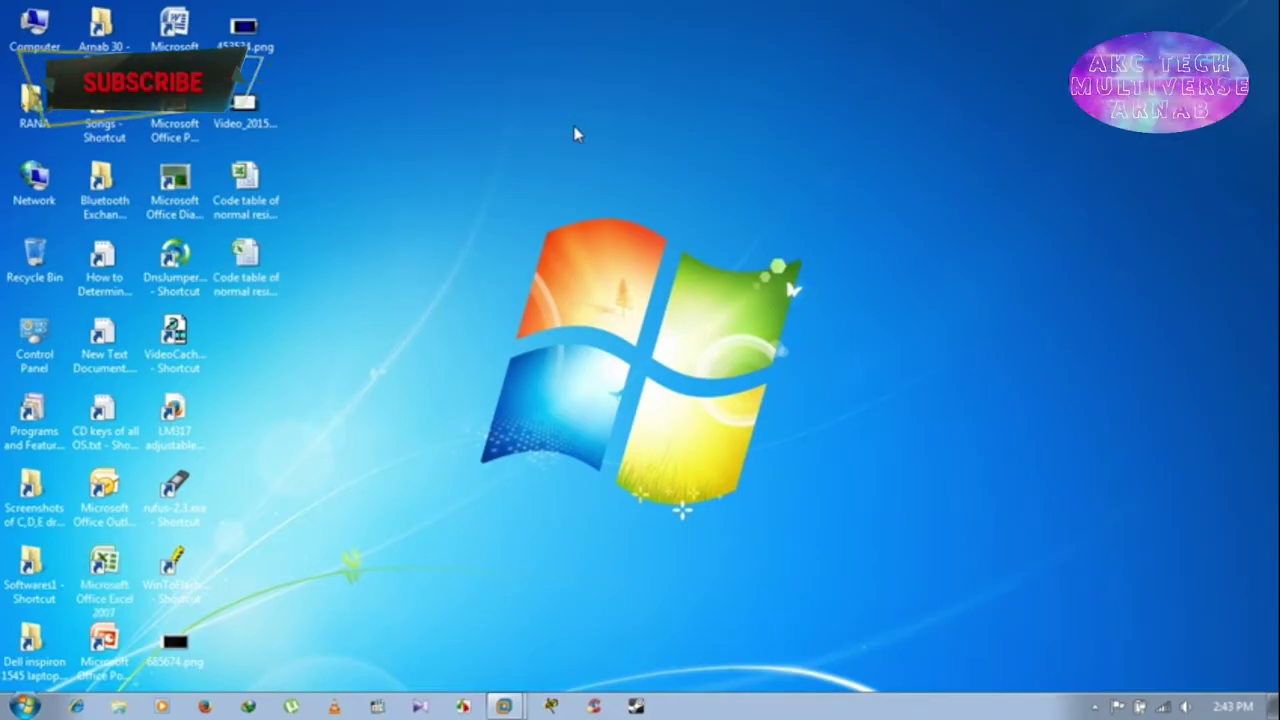
Refresh the desktop and check both saved Code table of normal resistors1 copies
{"action": "right_click", "coordinate": [575, 131]}
{"action": "left_click", "coordinate": [590, 184]}
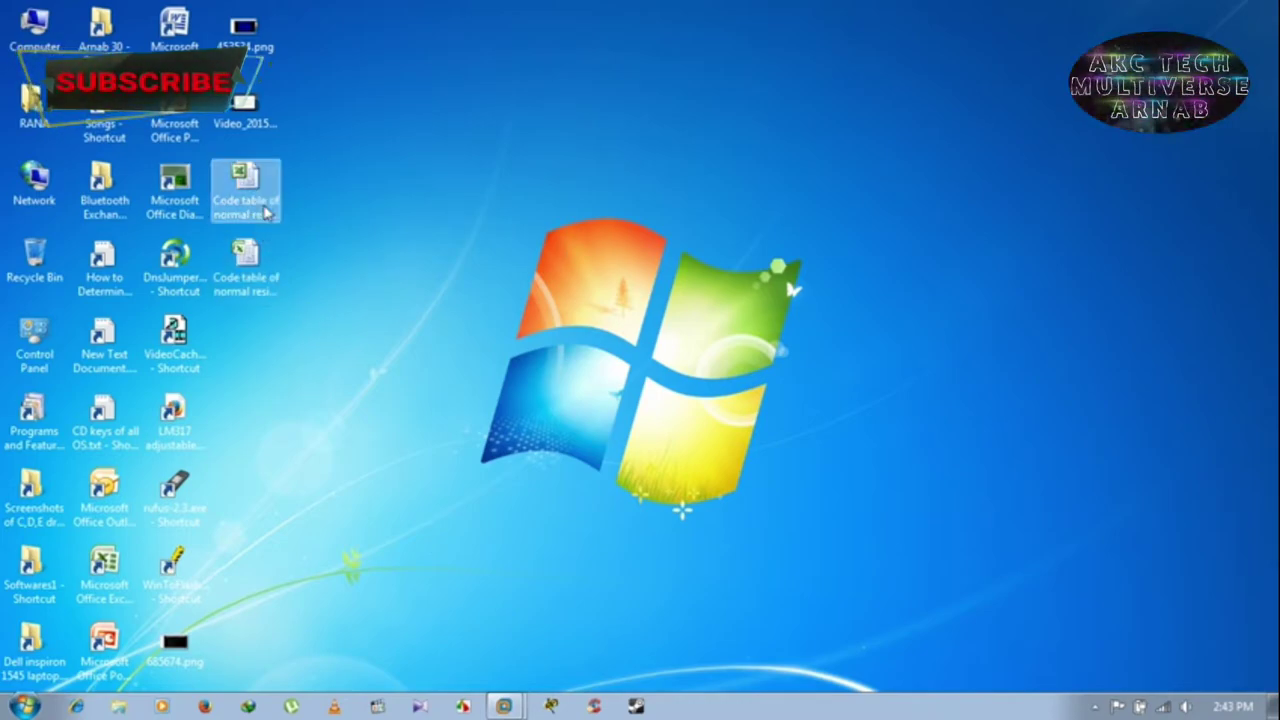
{"action": "left_click", "coordinate": [245, 193]}
{"action": "left_click", "coordinate": [252, 285]}
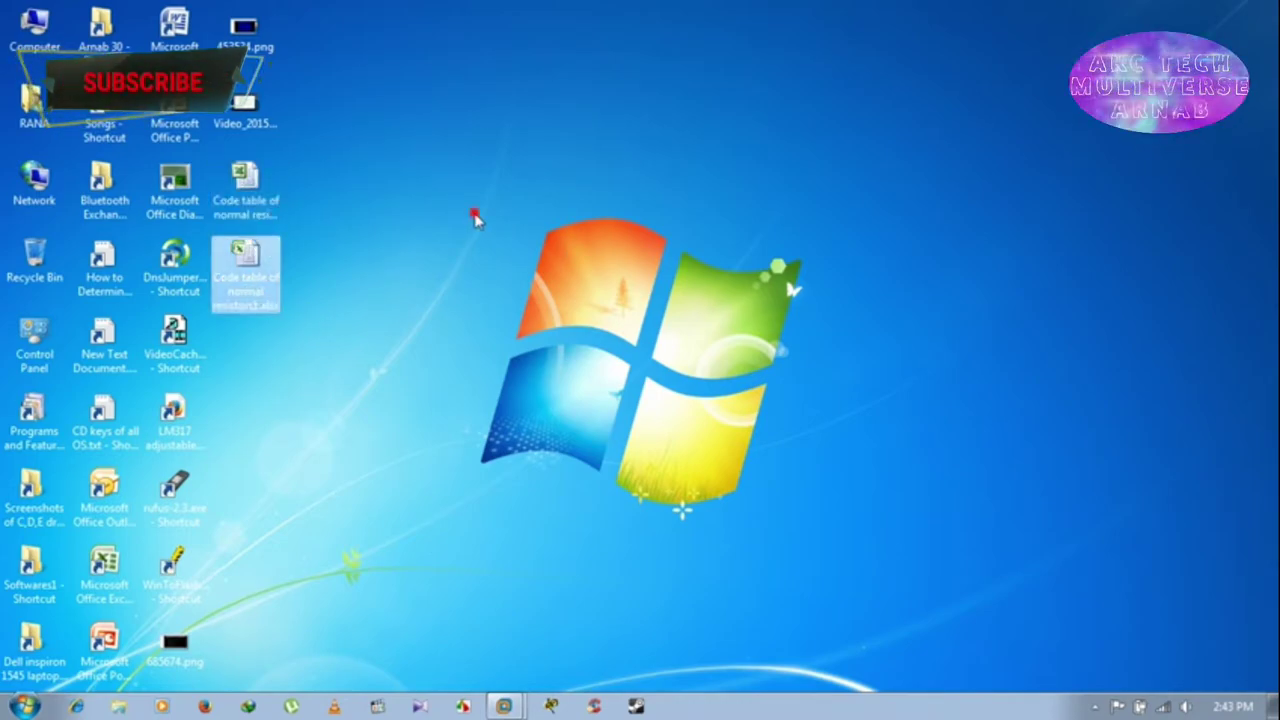
{"action": "left_click", "coordinate": [245, 200]}
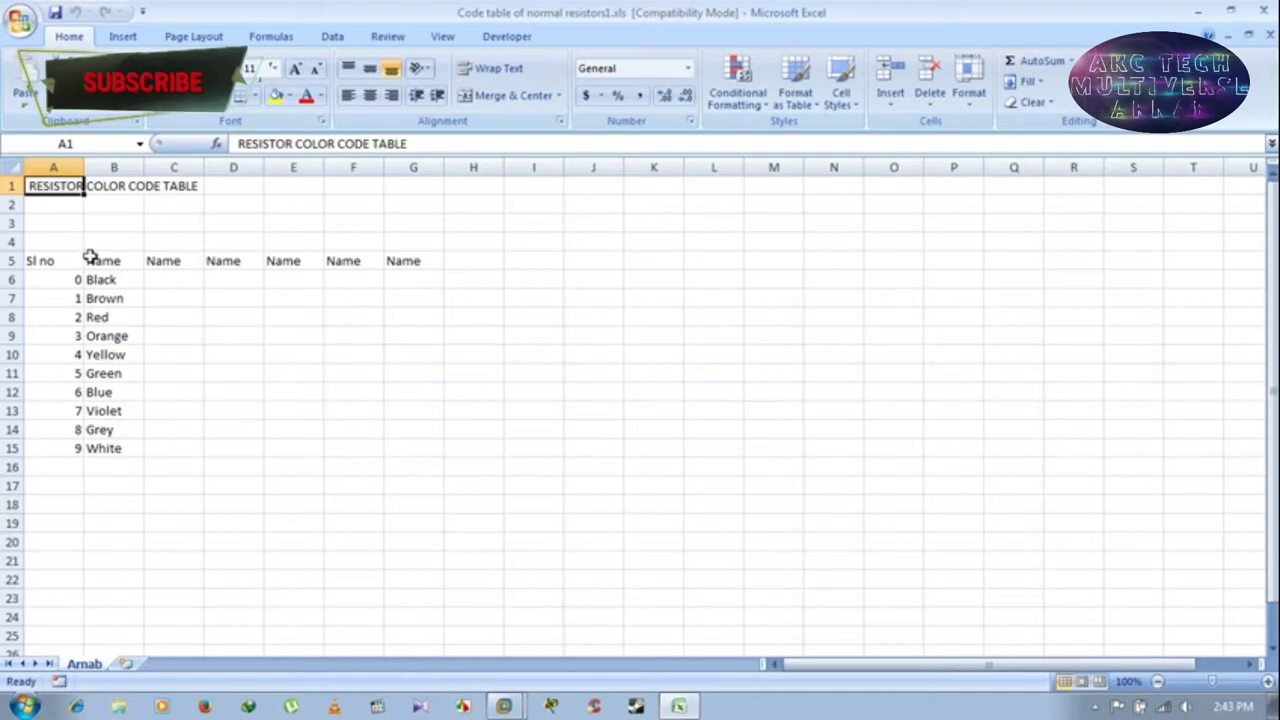
Verify the .xls copy's colour entries, including Red in B8, then close it
{"action": "left_click", "coordinate": [106, 280]}
{"action": "left_click", "coordinate": [118, 317]}
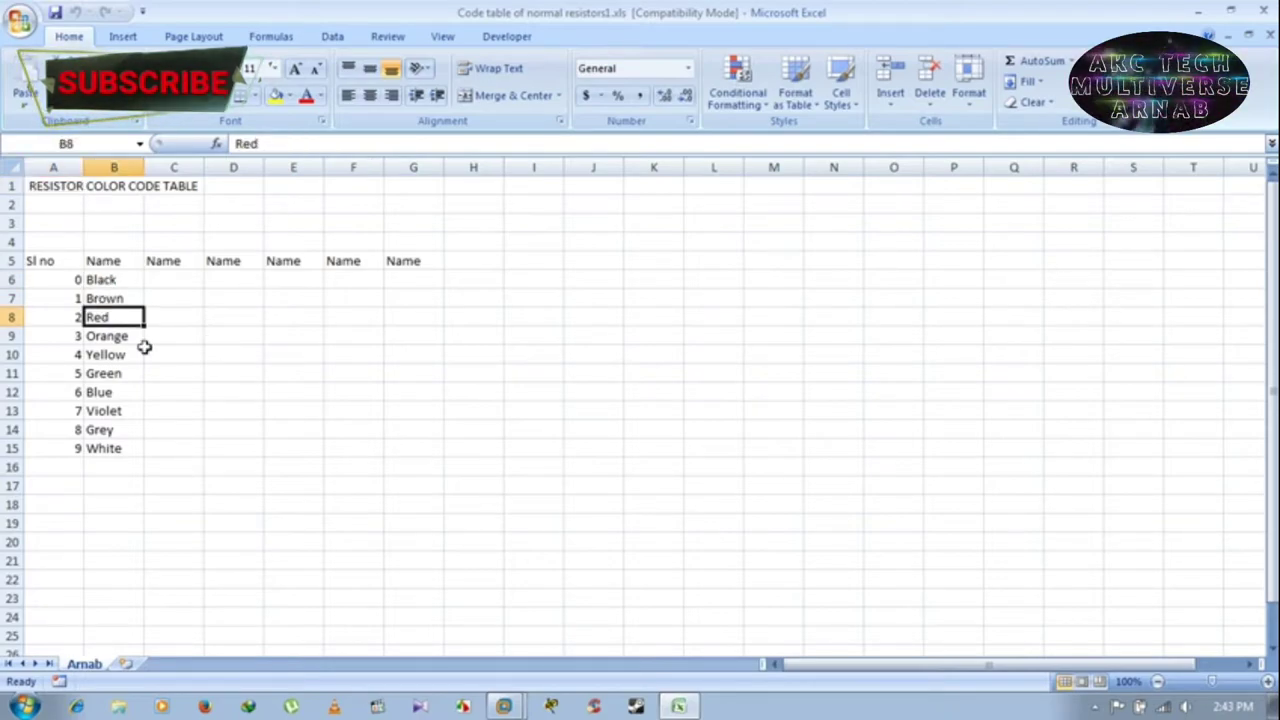
{"action": "left_click", "coordinate": [1259, 7]}
Open the .xlsx copy from the desktop and verify its Red entry in B8
{"action": "left_click", "coordinate": [255, 259]}
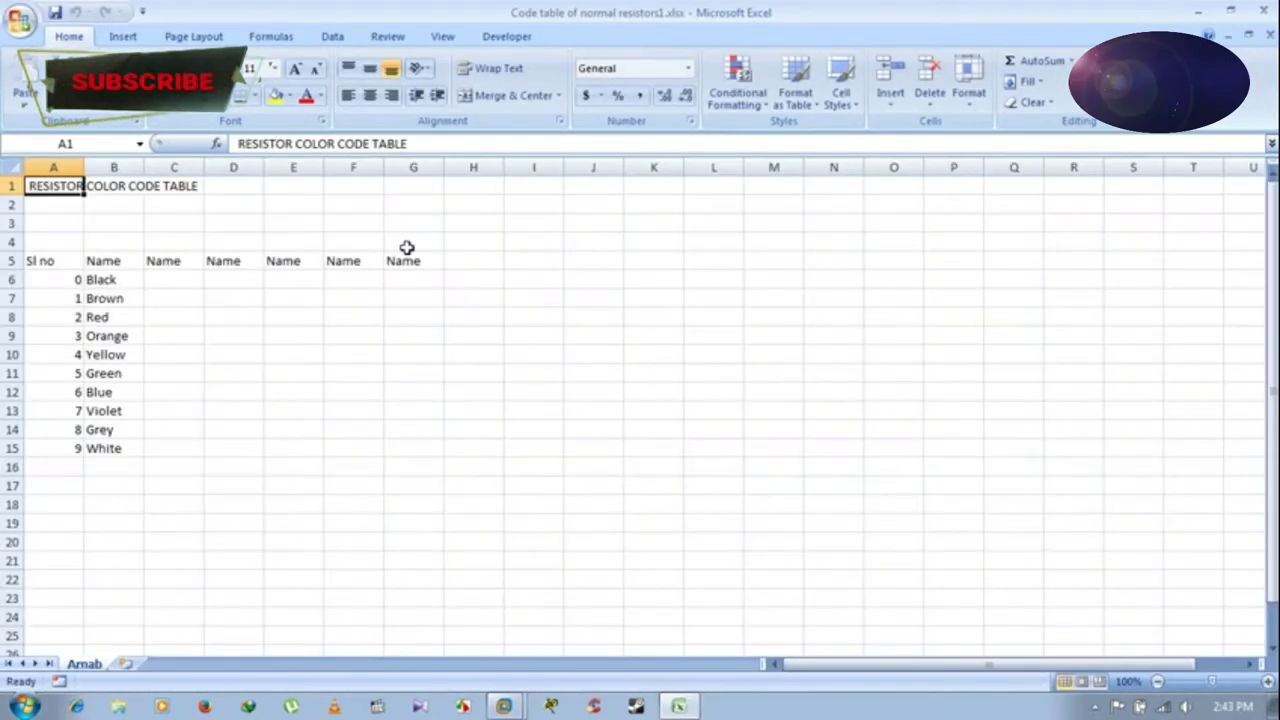
{"action": "left_click", "coordinate": [172, 186]}
{"action": "left_click", "coordinate": [114, 316]}
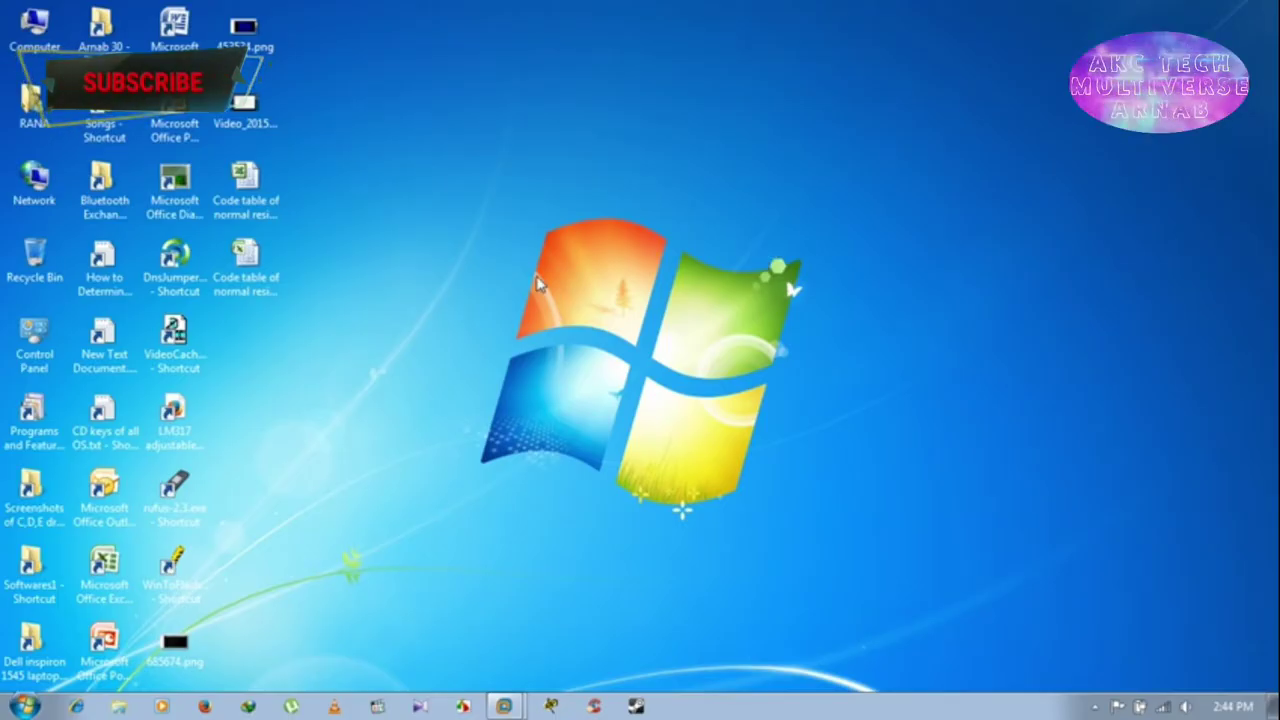
Refresh the desktop and relaunch Excel 2007 with a blank workbook
{"action": "right_click", "coordinate": [538, 279]}
{"action": "left_click", "coordinate": [586, 331]}
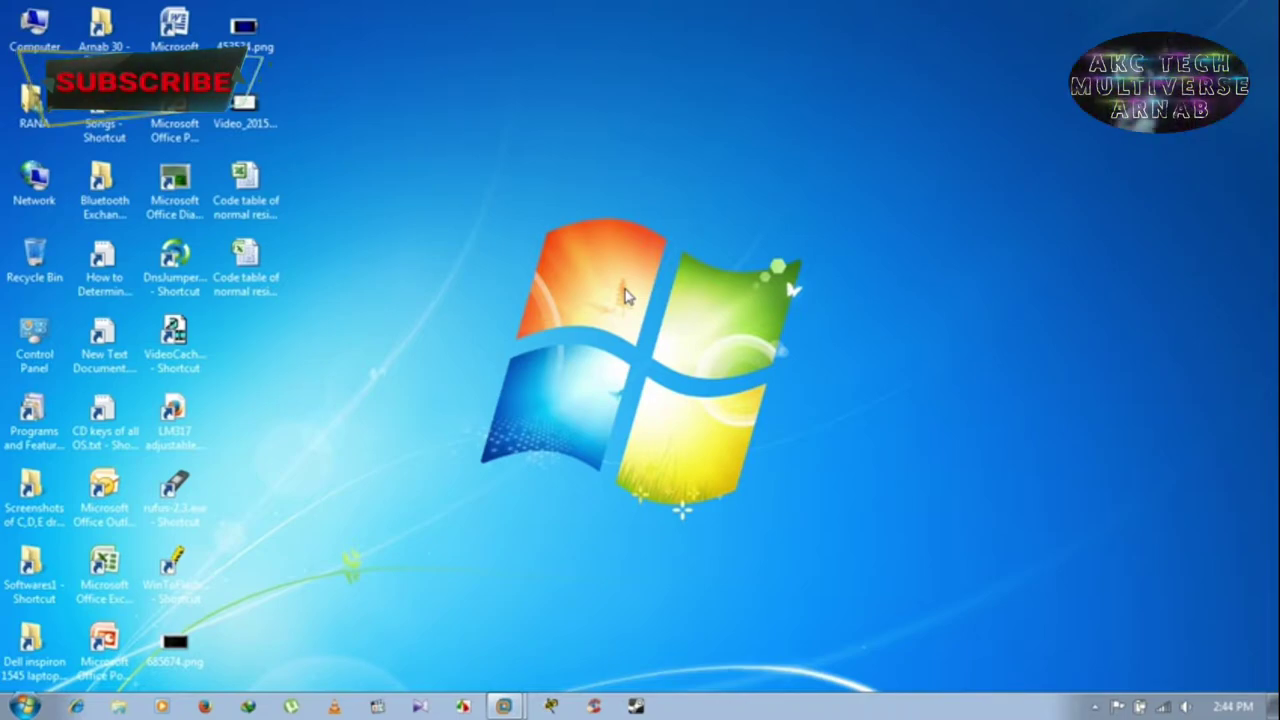
{"action": "double_click", "coordinate": [98, 607]}
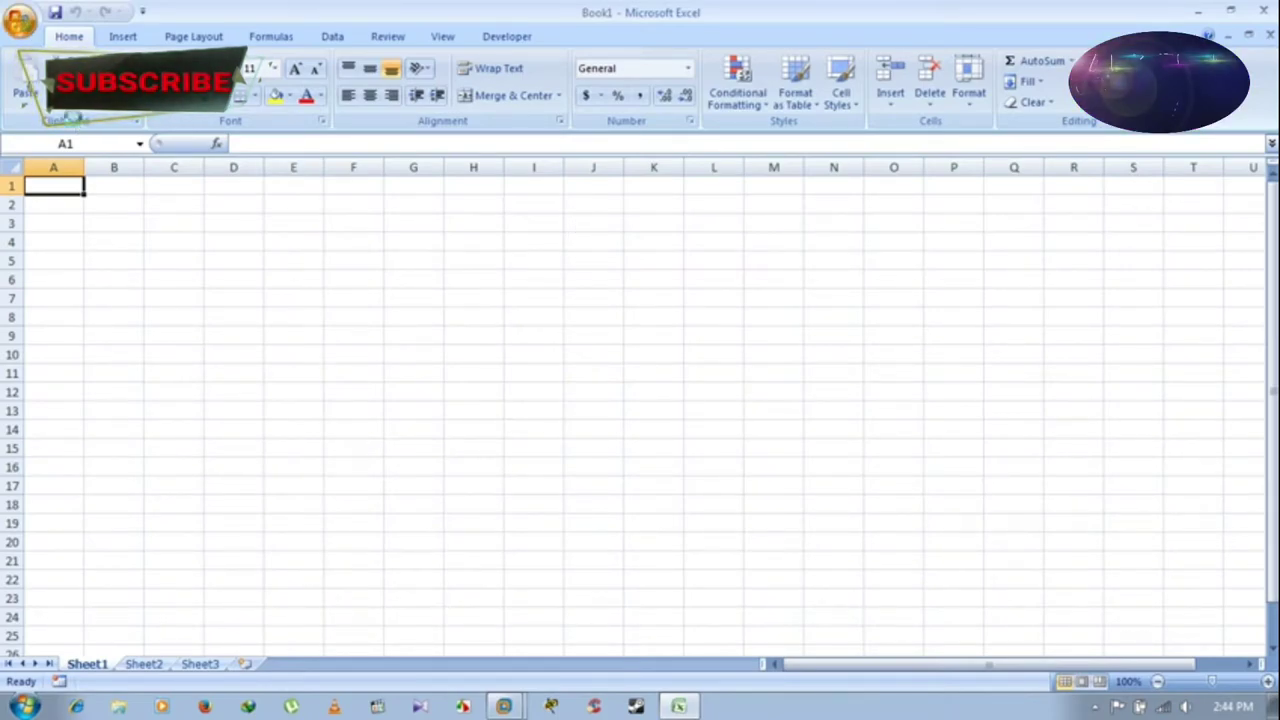
Open and Repair RESULT OF 10TH.xlsx from D:, extracting data and recovering formulas
{"action": "key", "text": "ctrl+o"}
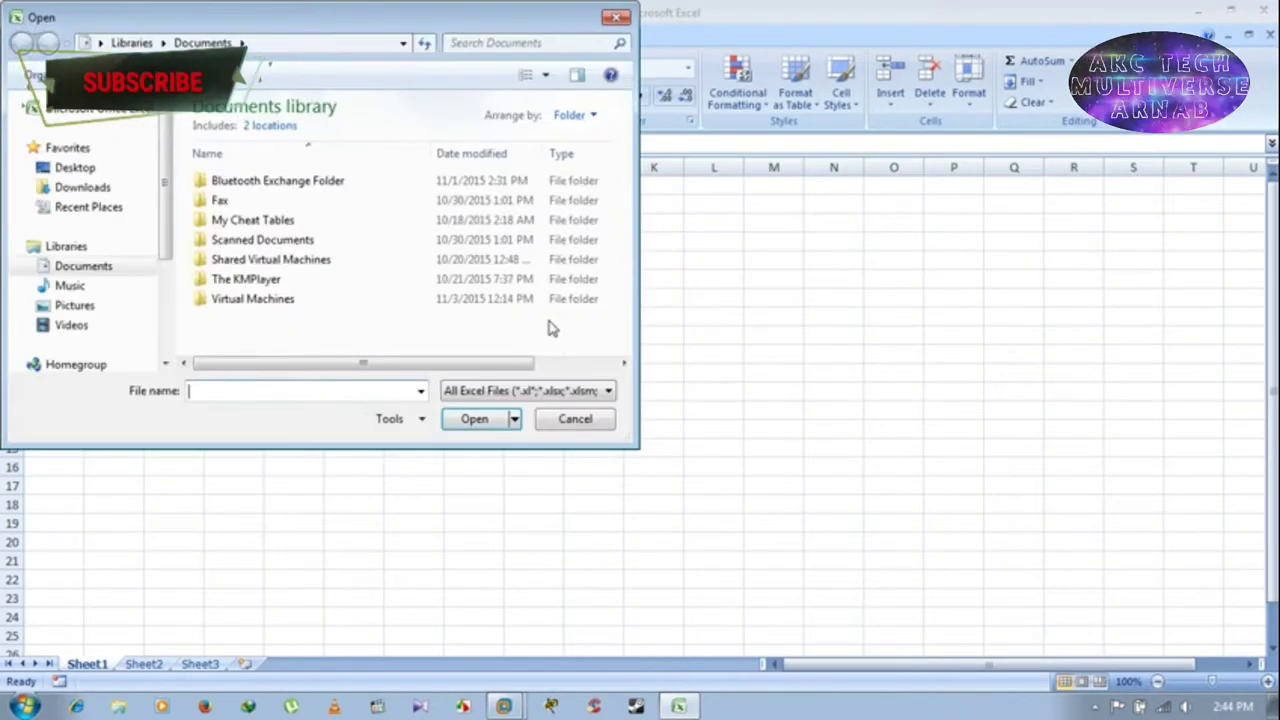
{"action": "scroll", "coordinate": [140, 258], "scroll_direction": "down", "scroll_amount": 2}
{"action": "scroll", "coordinate": [146, 289], "scroll_direction": "down", "scroll_amount": 1}
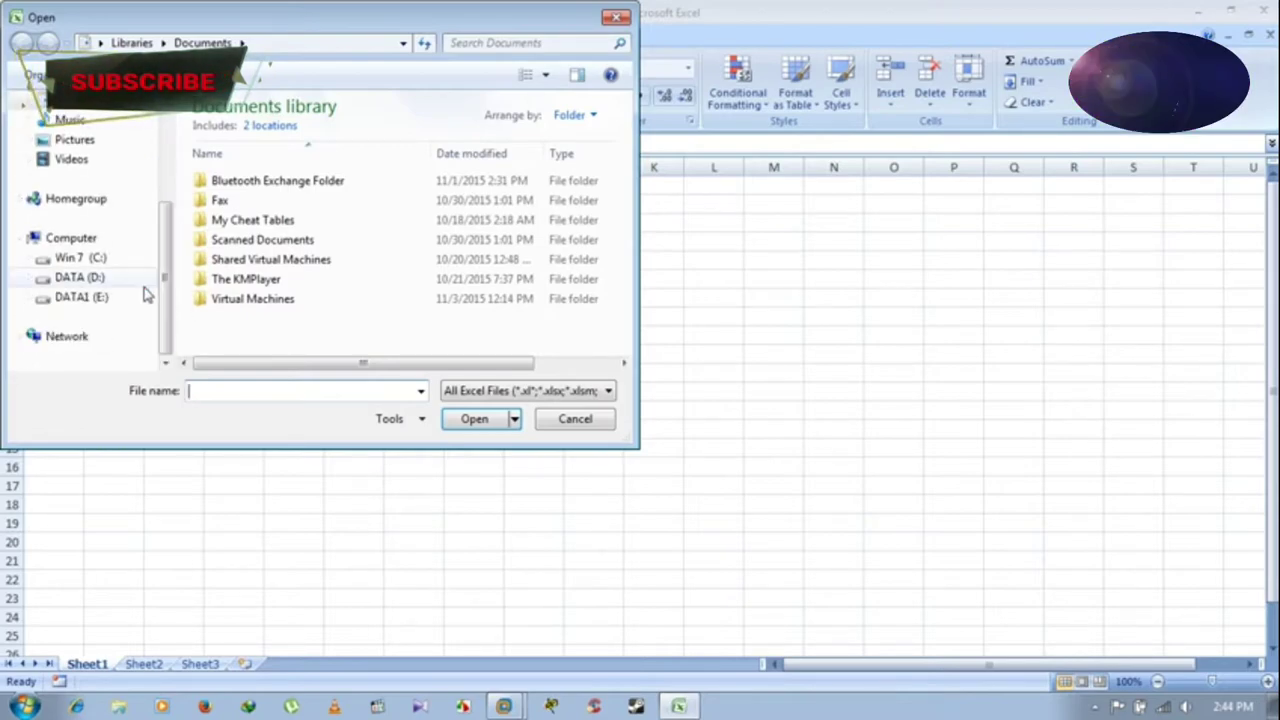
{"action": "left_click", "coordinate": [105, 278]}
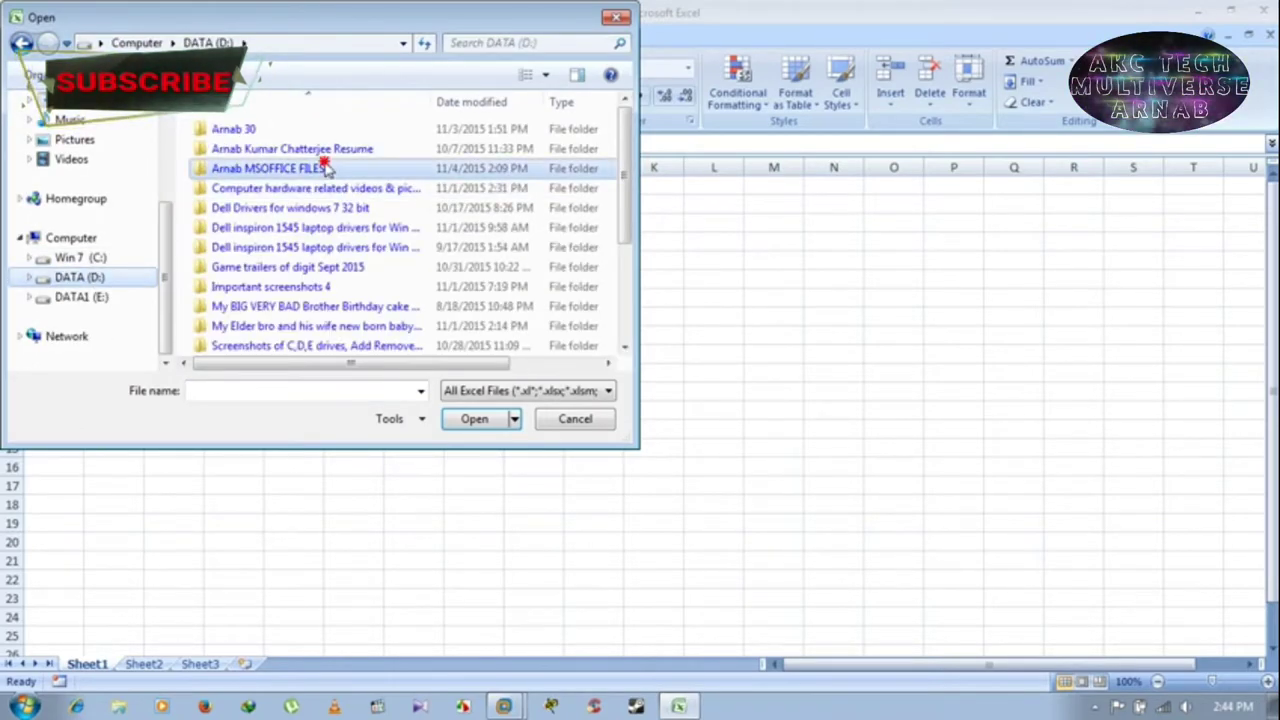
{"action": "double_click", "coordinate": [324, 166]}
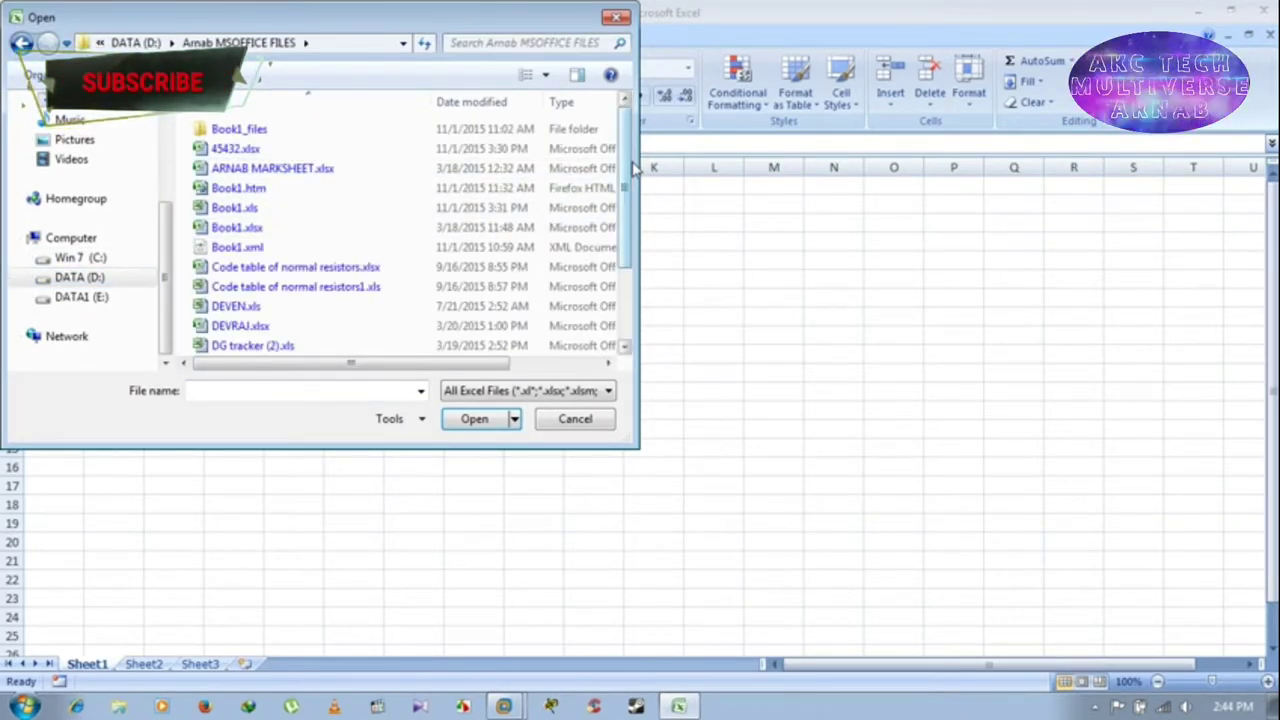
{"action": "left_click_drag", "start_coordinate": [630, 162], "coordinate": [628, 250]}
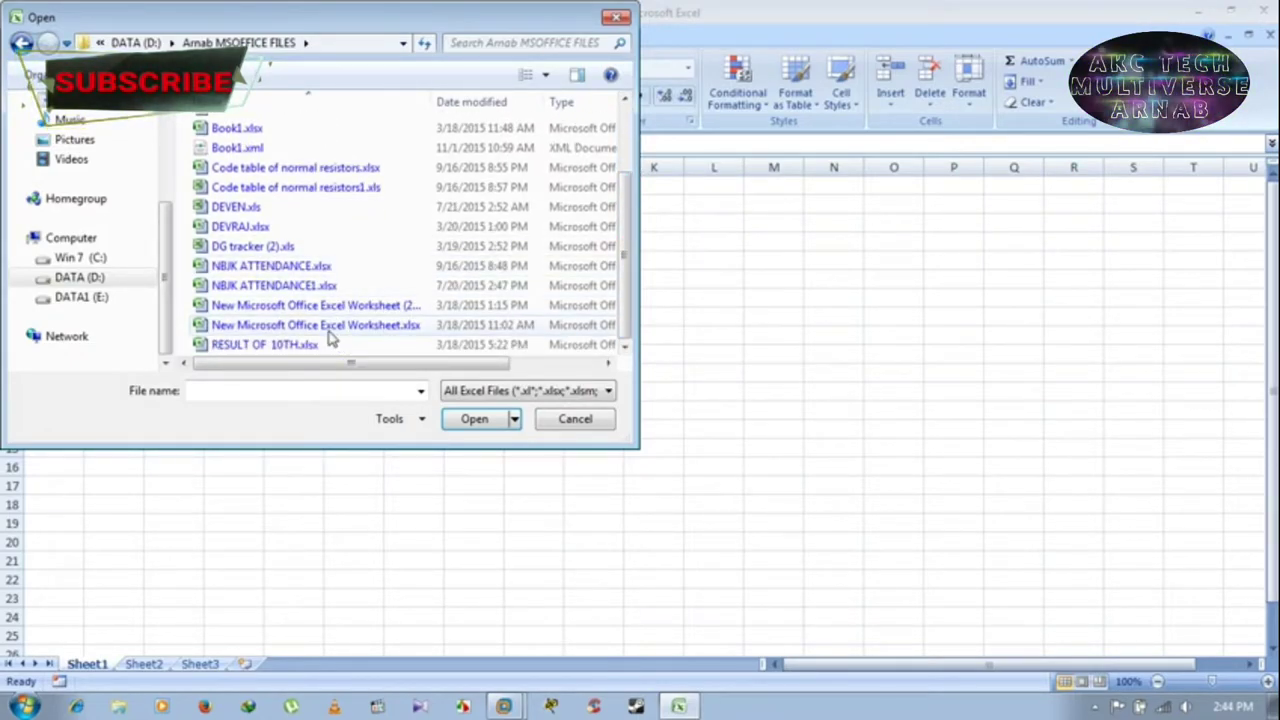
{"action": "left_click", "coordinate": [300, 344]}
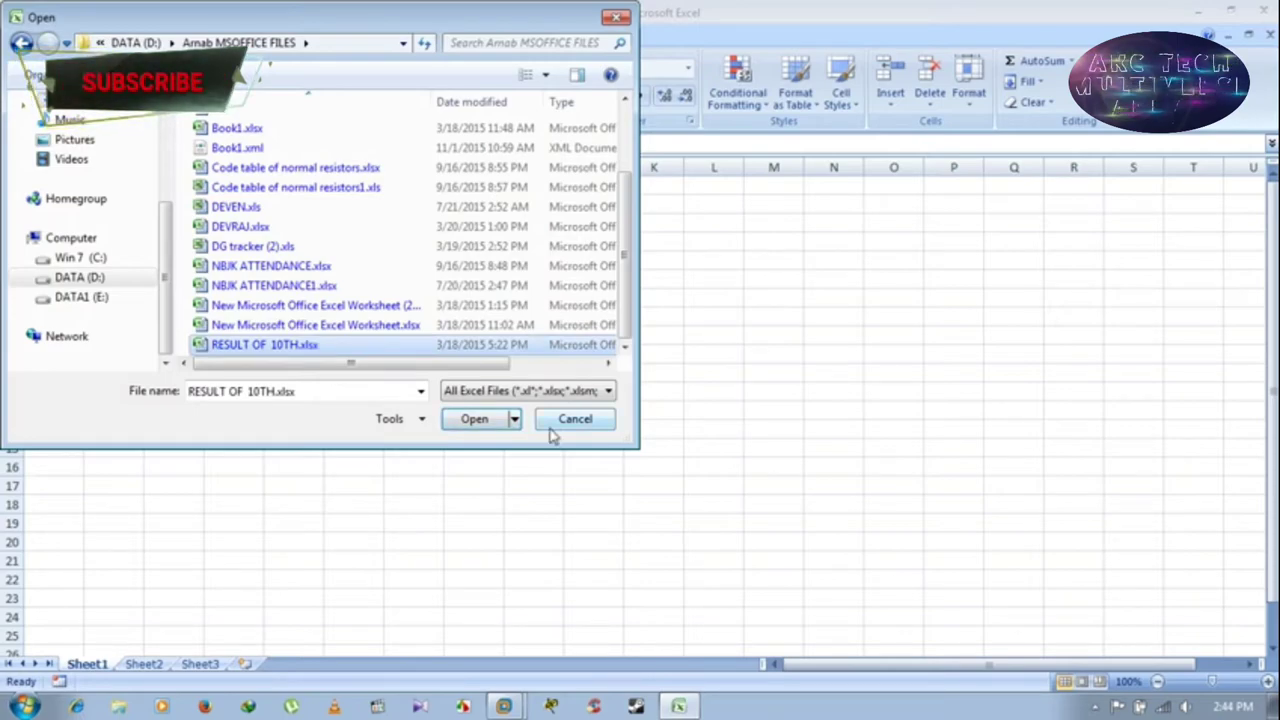
{"action": "left_click", "coordinate": [514, 419]}
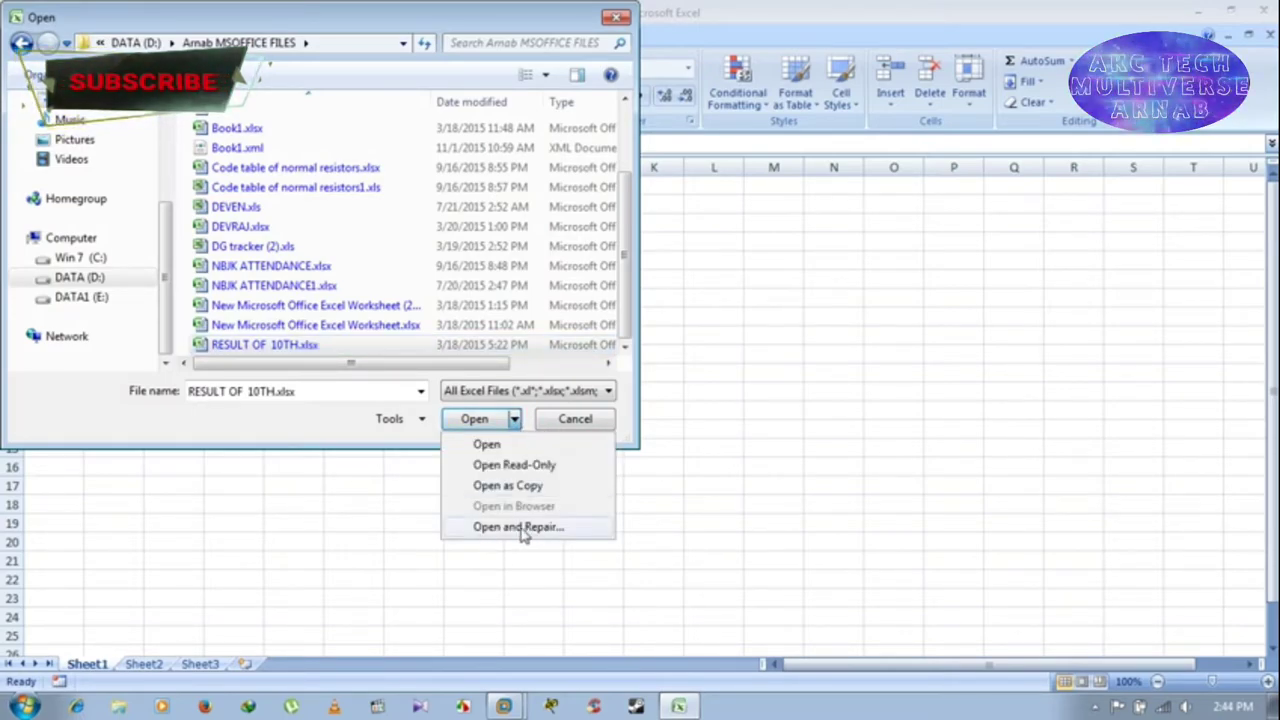
{"action": "left_click", "coordinate": [522, 528]}
{"action": "left_click", "coordinate": [643, 424]}
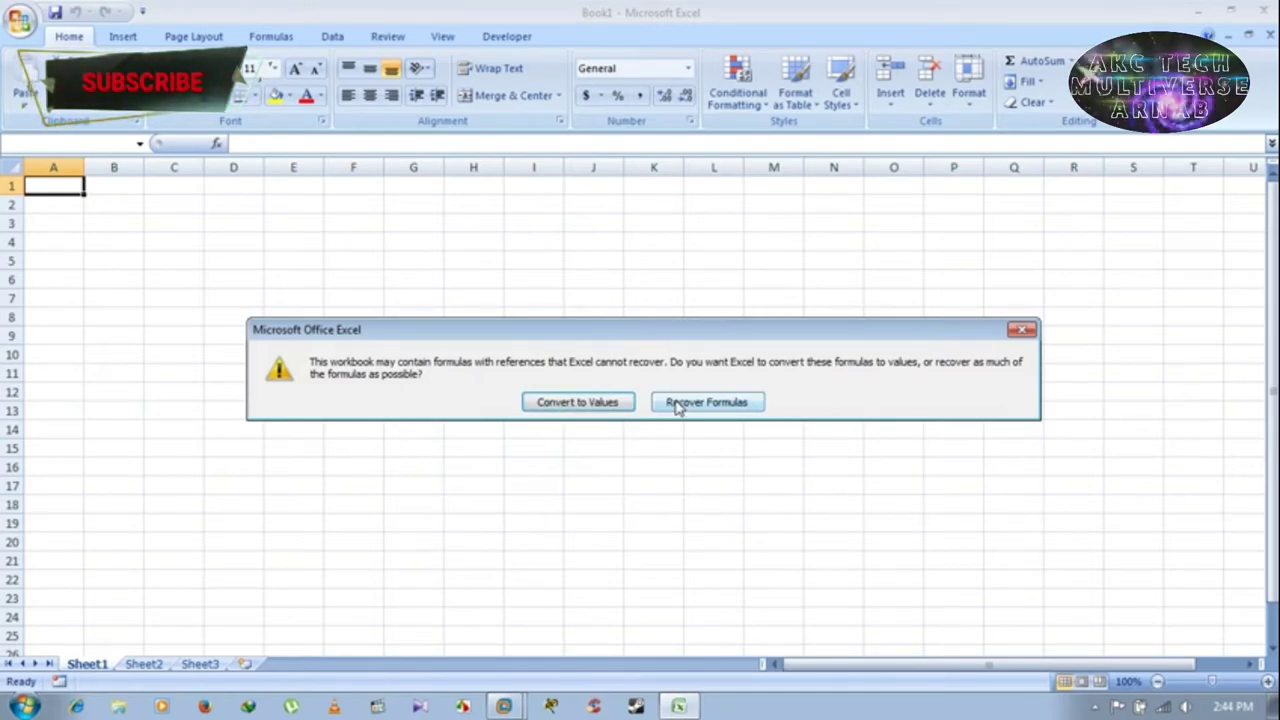
{"action": "left_click", "coordinate": [706, 402]}
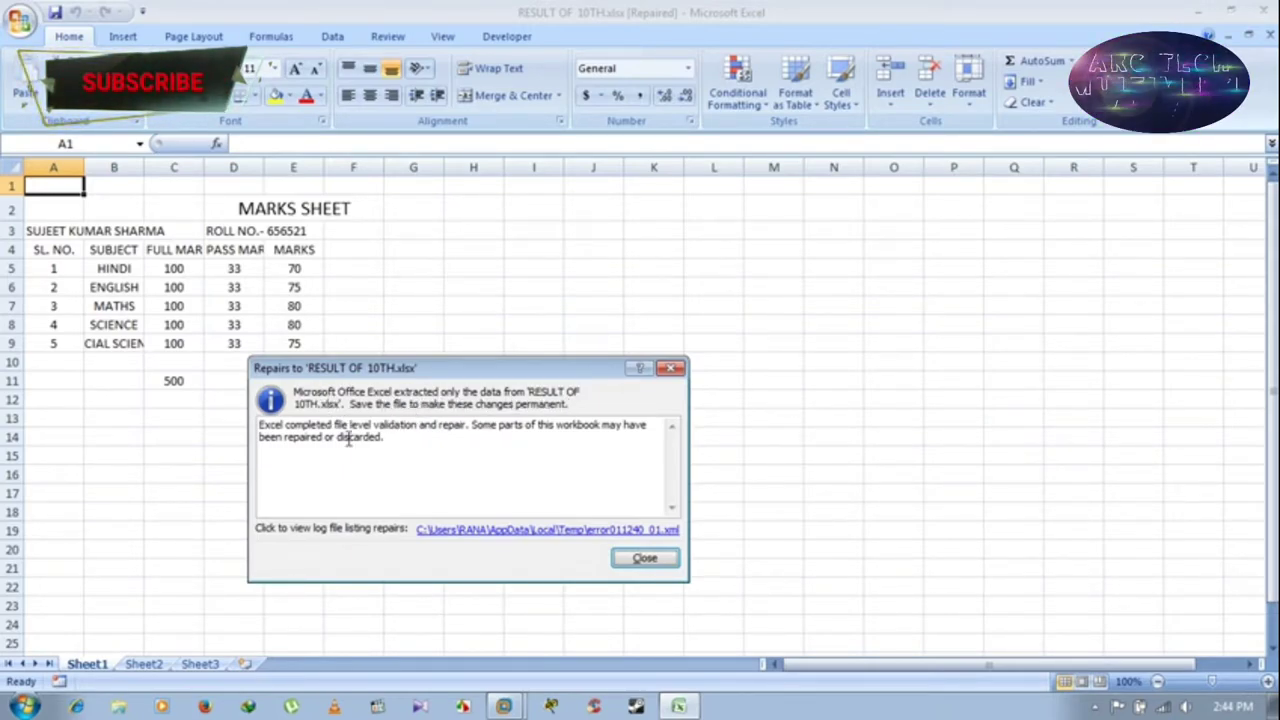
Save the repaired sheet to the Desktop as Excel 97-2003 RESULT OF 10TH.xls, accepting compatibility warnings
{"action": "left_click", "coordinate": [646, 560]}
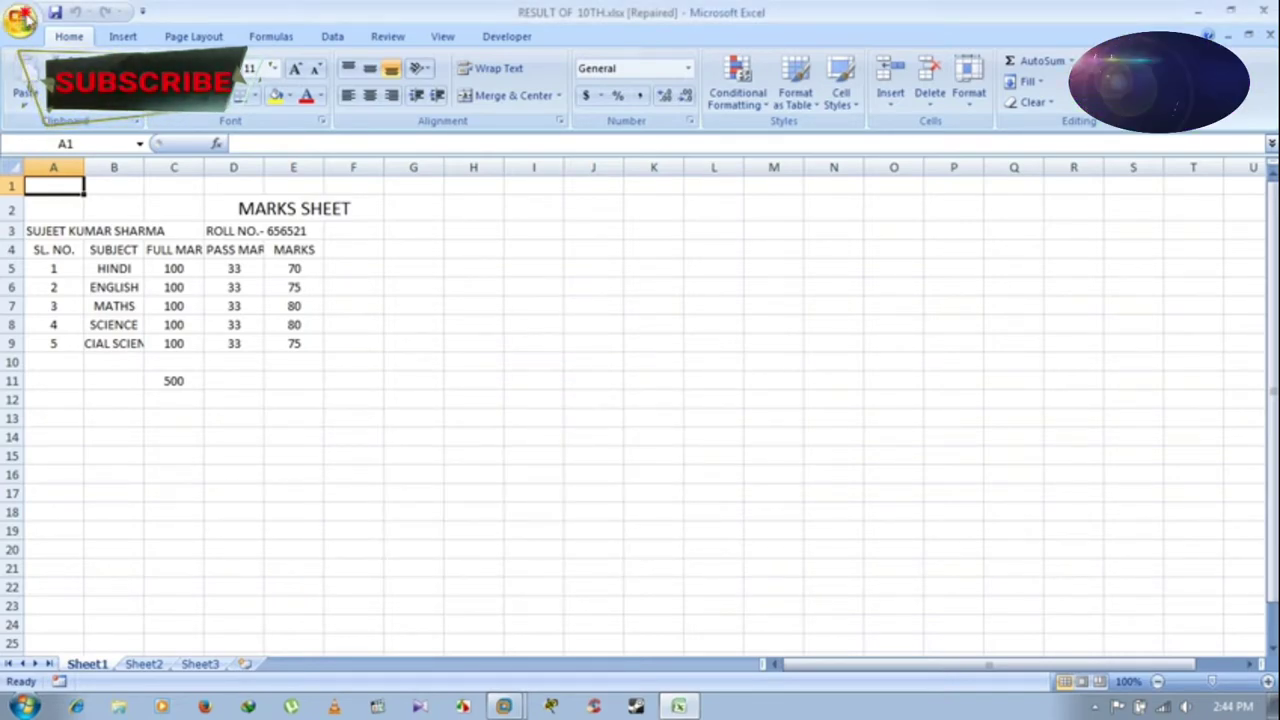
{"action": "left_click", "coordinate": [27, 18]}
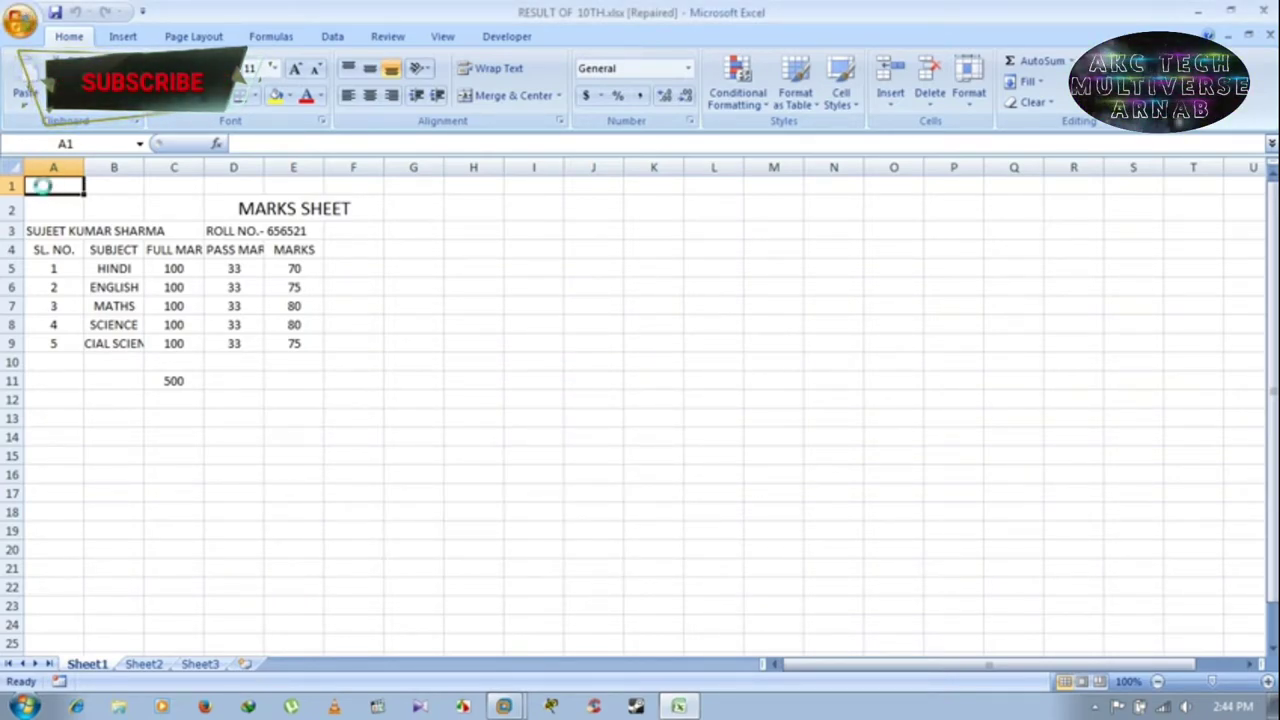
{"action": "key", "text": "ctrl+s"}
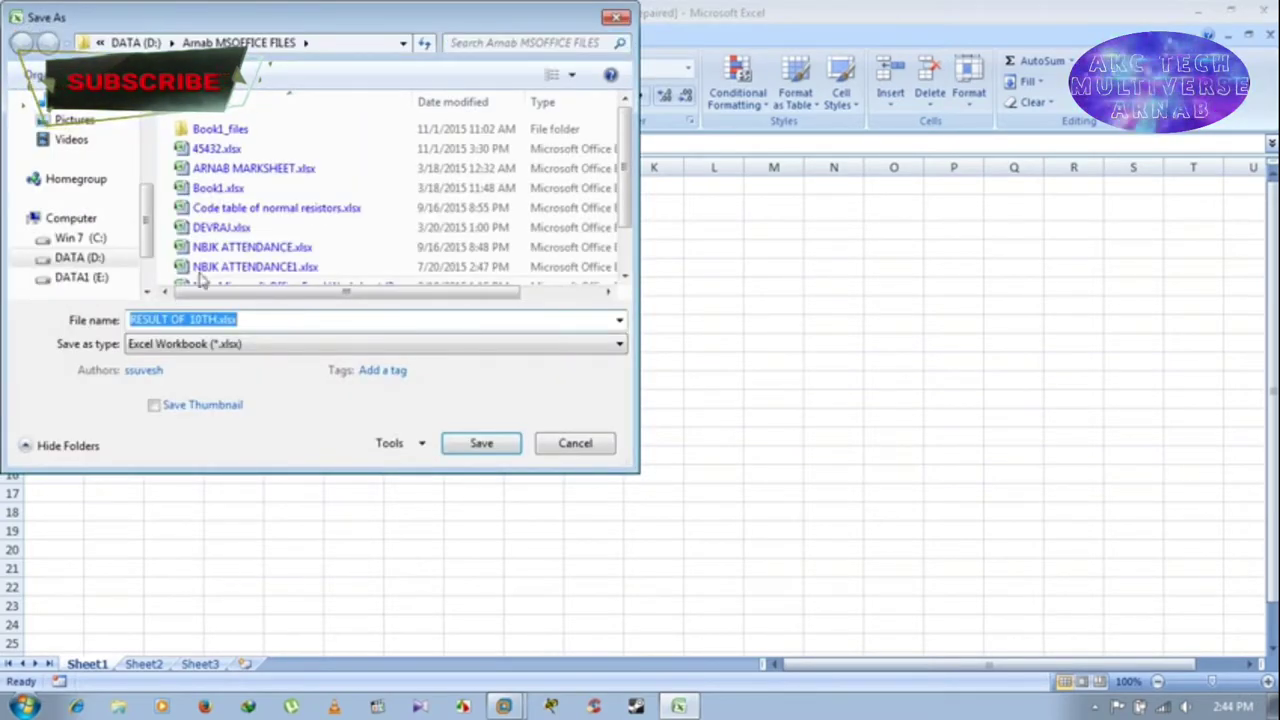
{"action": "scroll", "coordinate": [148, 220], "scroll_direction": "up", "scroll_amount": 5}
{"action": "left_click", "coordinate": [78, 167]}
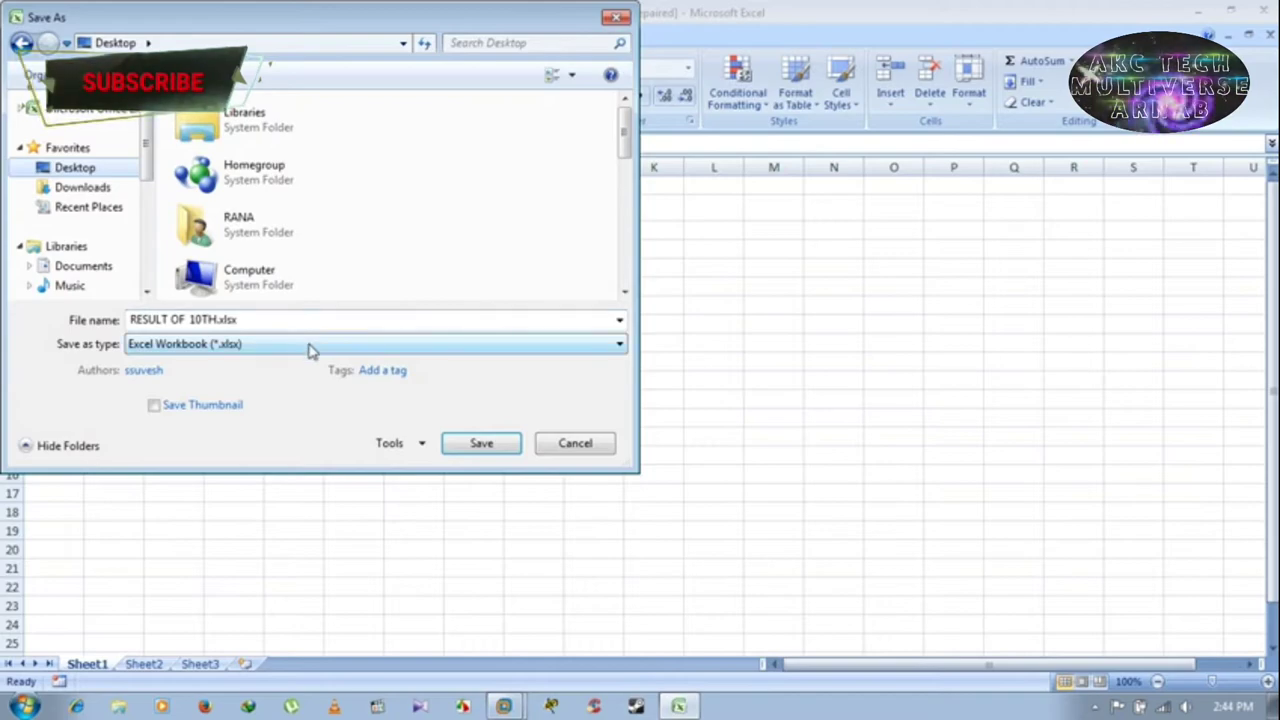
{"action": "left_click", "coordinate": [309, 345]}
{"action": "left_click", "coordinate": [195, 406]}
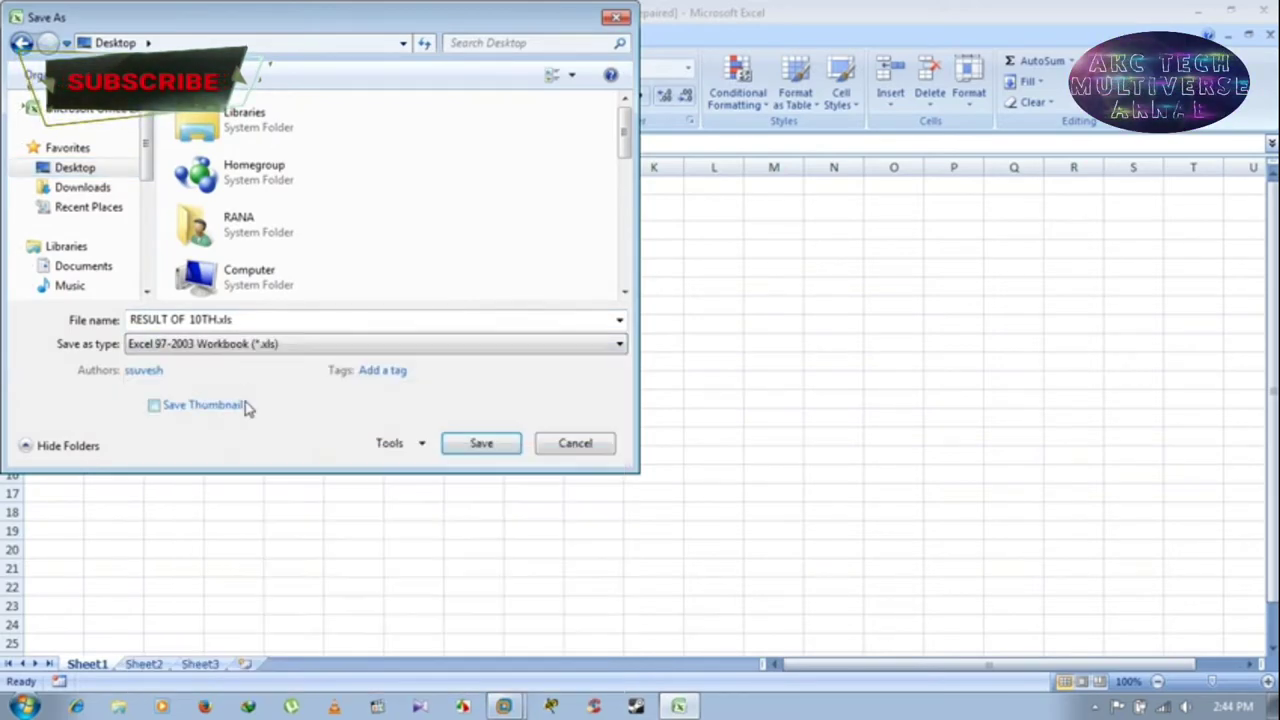
{"action": "left_click", "coordinate": [481, 443]}
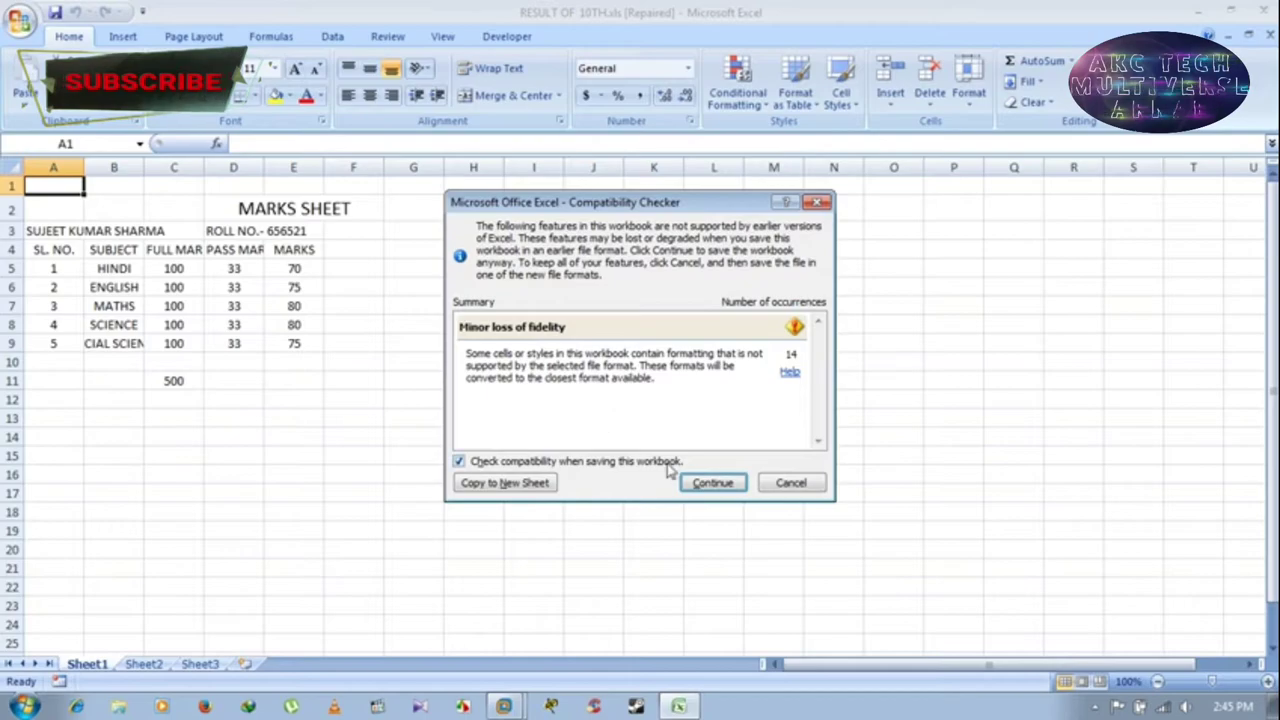
{"action": "left_click", "coordinate": [726, 486]}
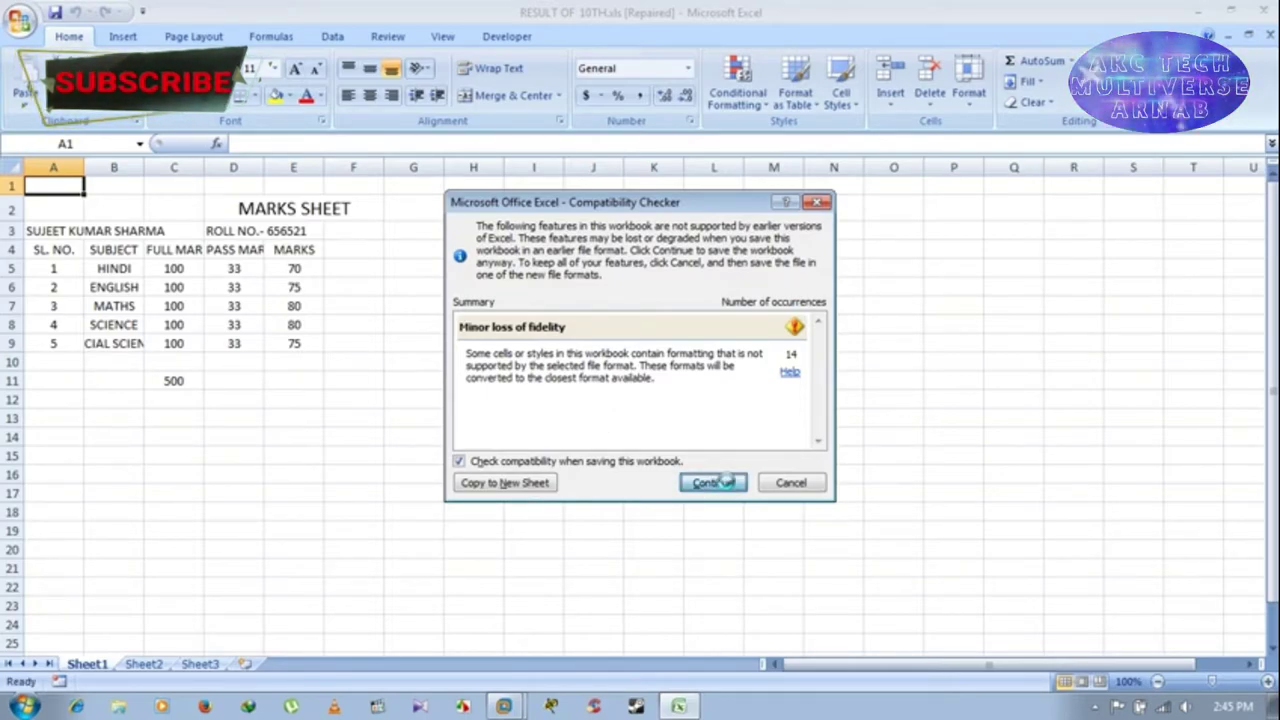
Save RESULT OF 10TH.xlsx to the Desktop in Excel Workbook (*.xlsx) format
{"action": "left_click", "coordinate": [1203, 11]}
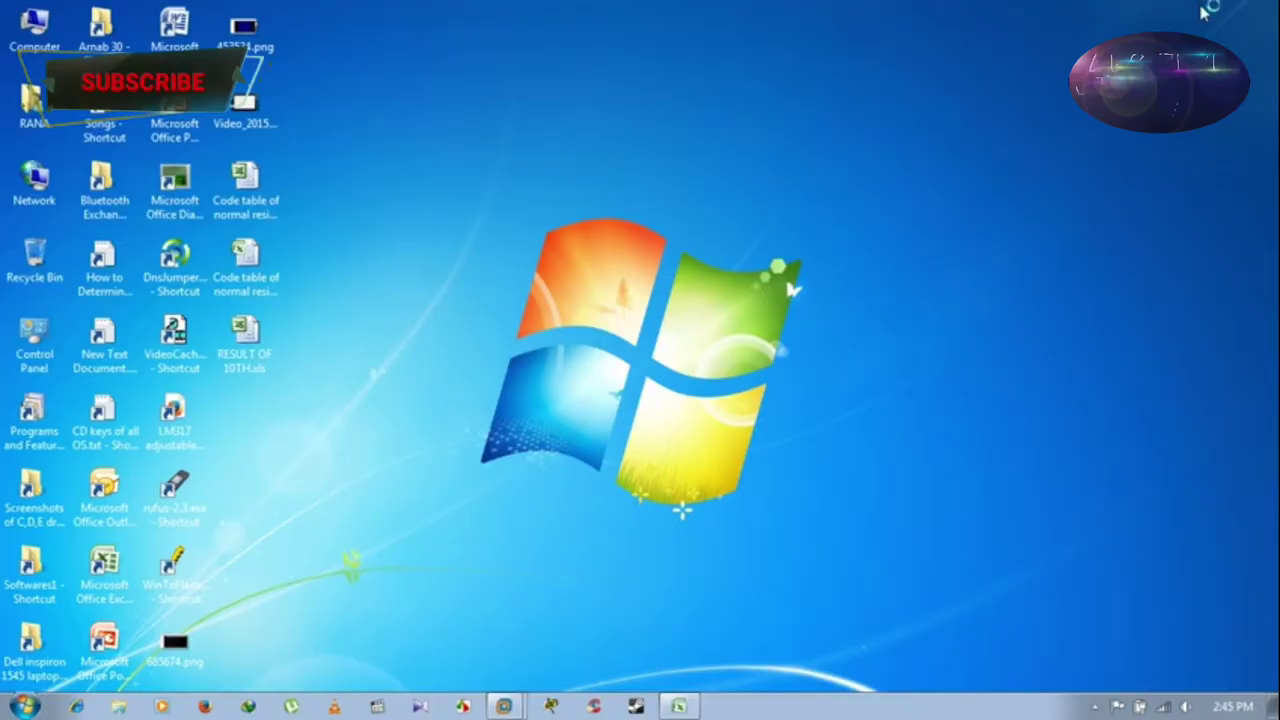
{"action": "left_click", "coordinate": [679, 706]}
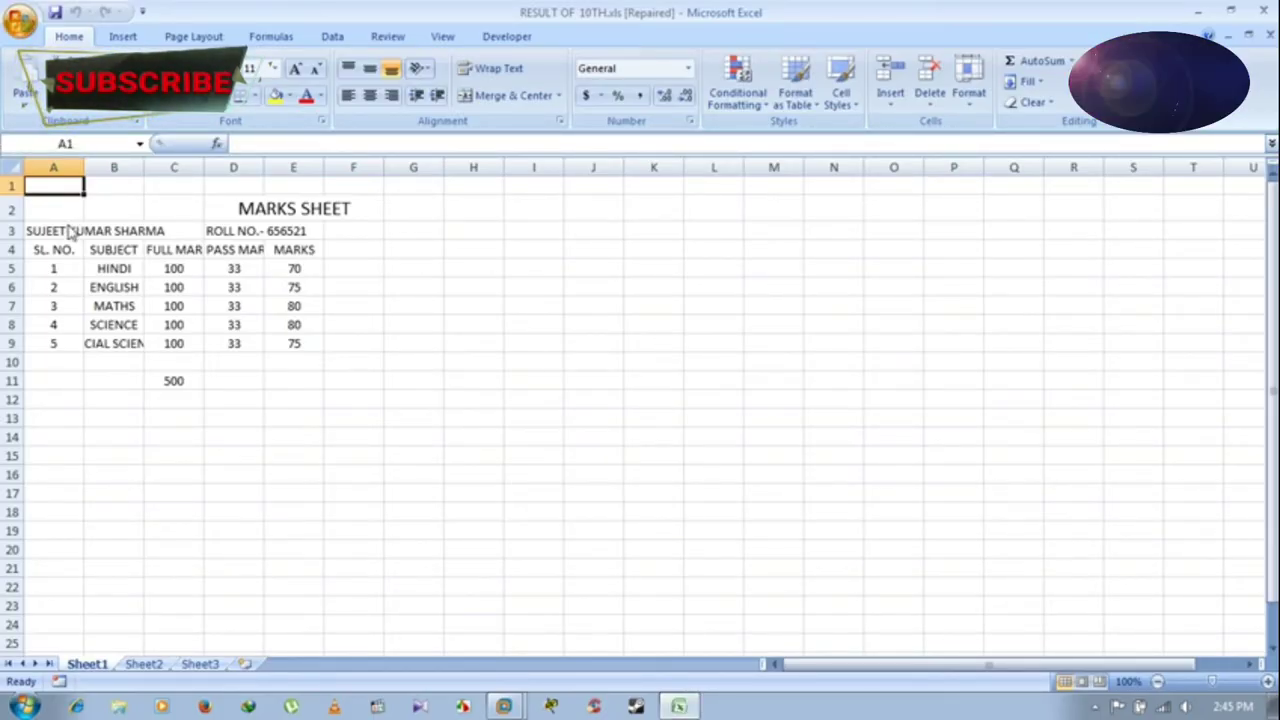
{"action": "key", "text": "F12"}
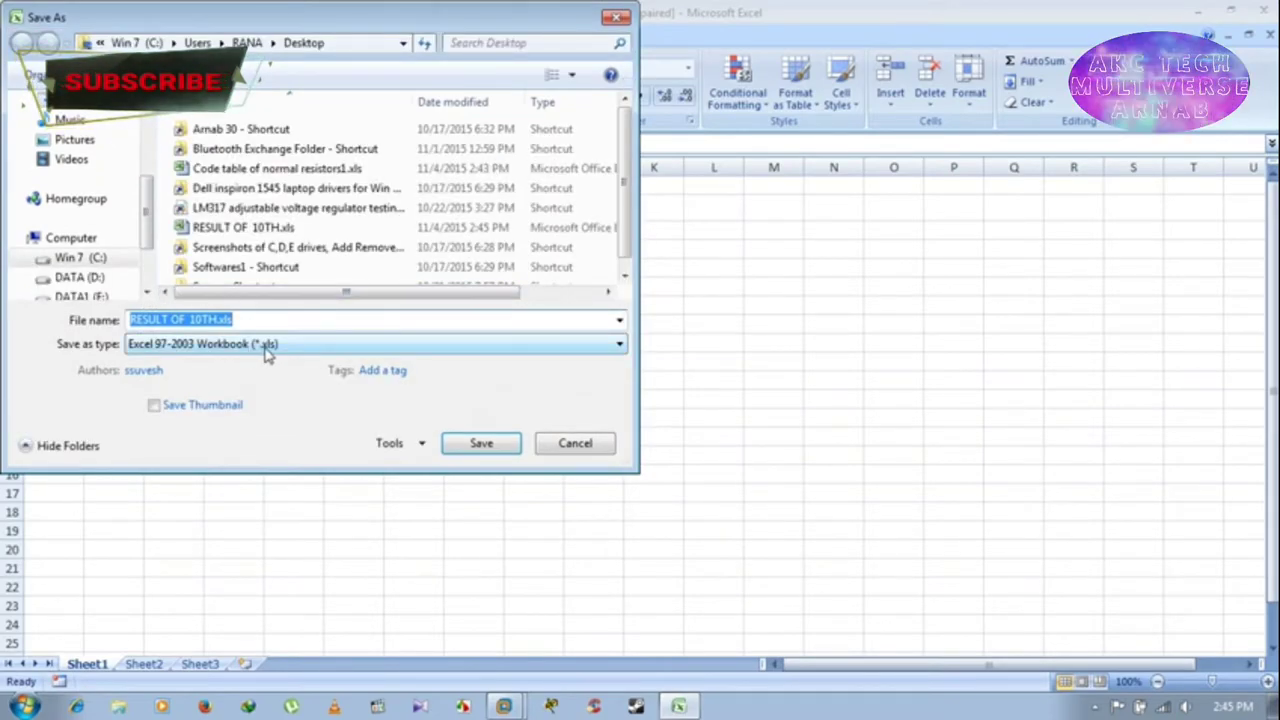
{"action": "left_click", "coordinate": [267, 350]}
{"action": "left_click", "coordinate": [193, 366]}
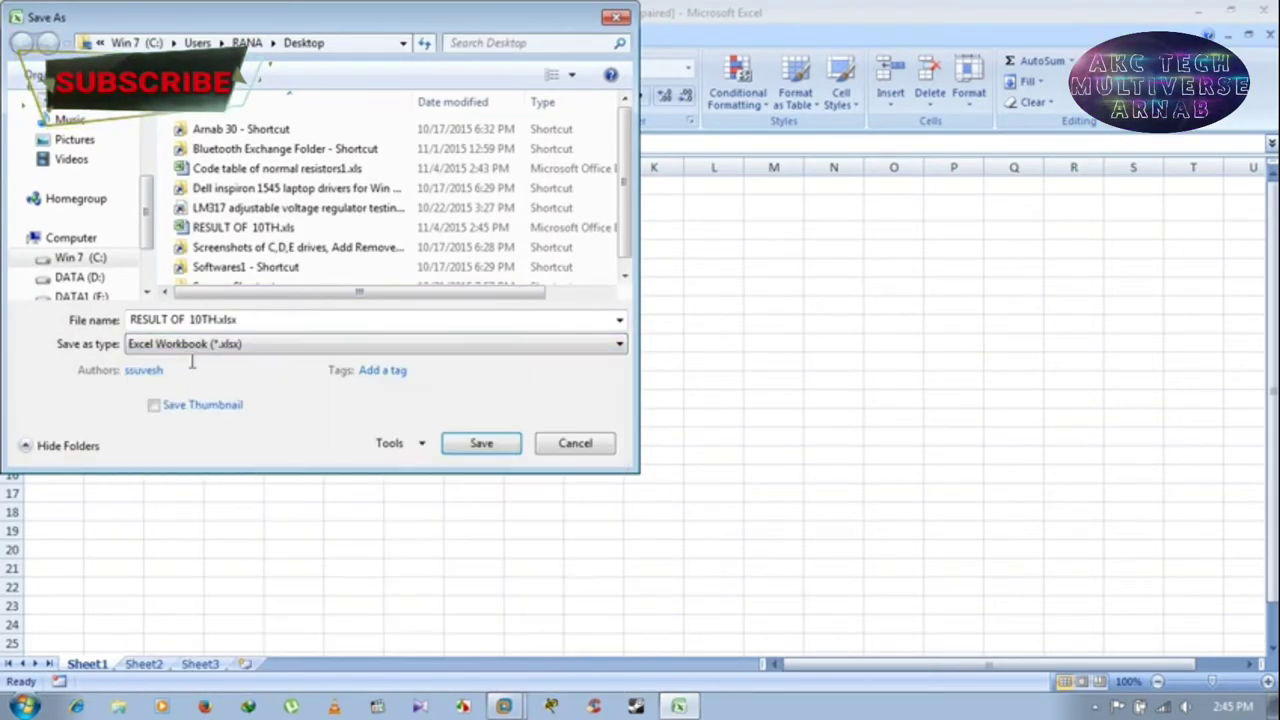
{"action": "left_click", "coordinate": [477, 443]}
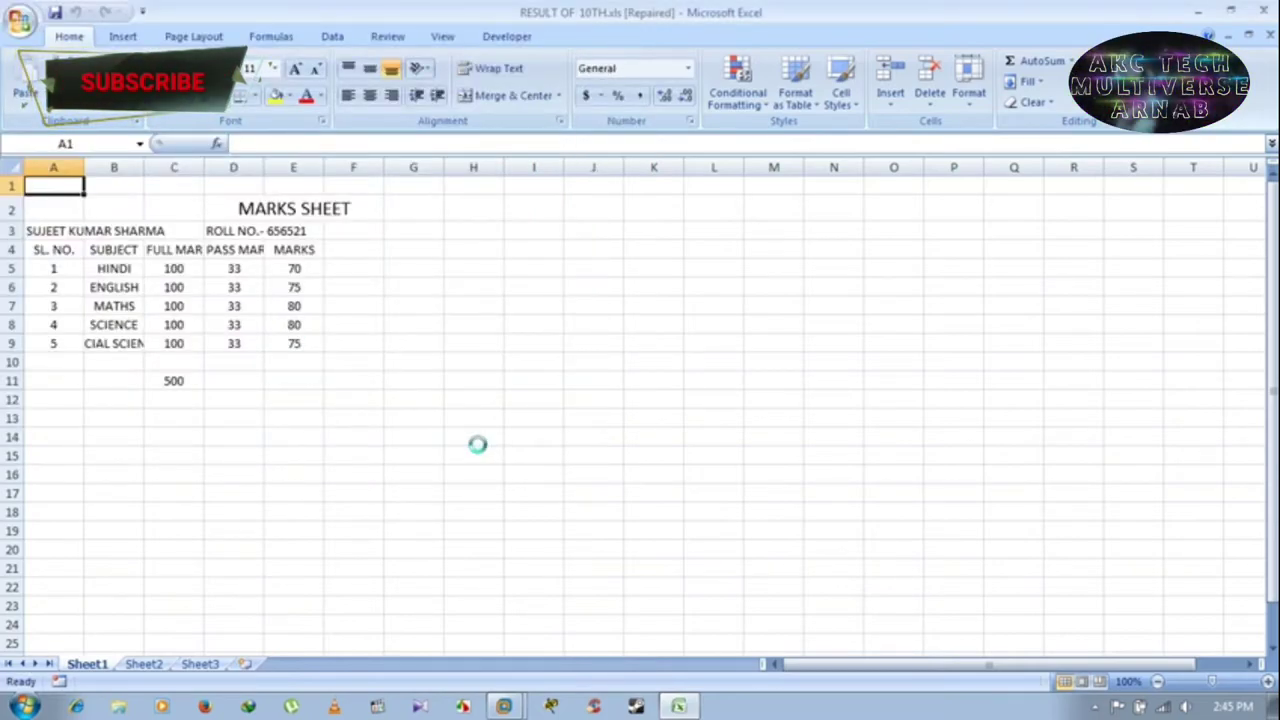
Minimize Excel and refresh the desktop until the new .xlsx file appears
{"action": "left_click", "coordinate": [1199, 12]}
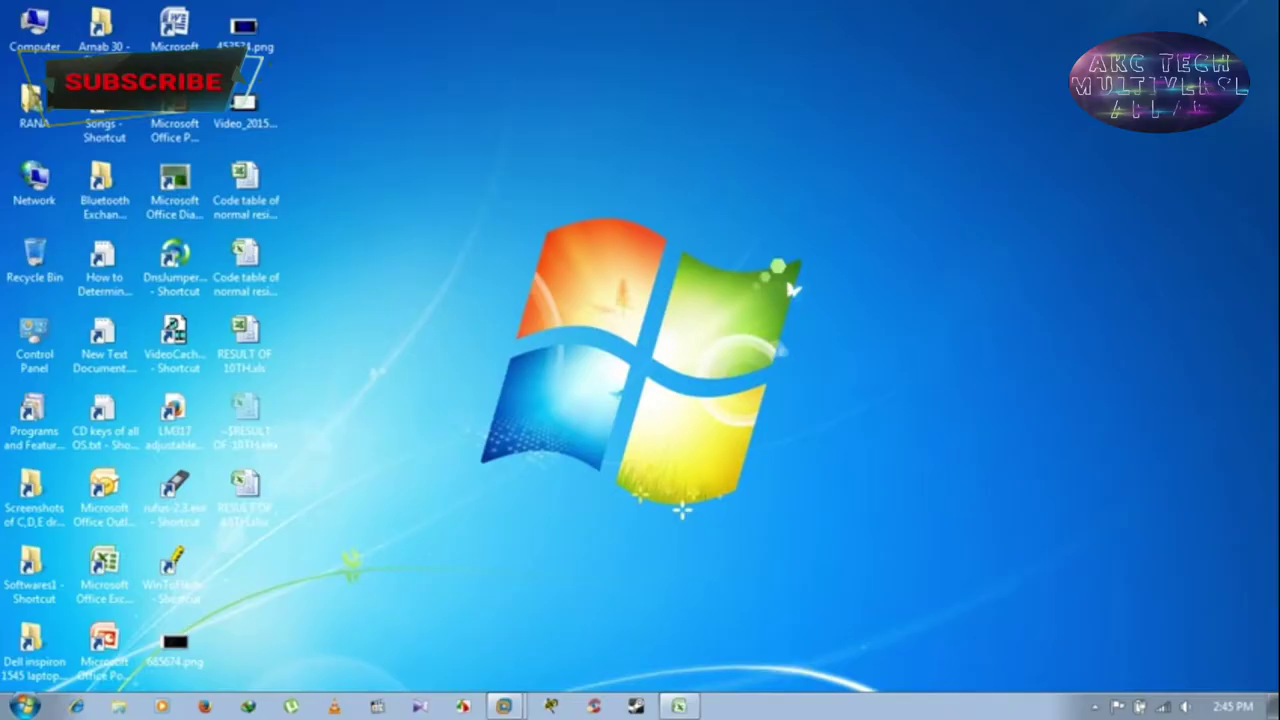
{"action": "left_click", "coordinate": [678, 706]}
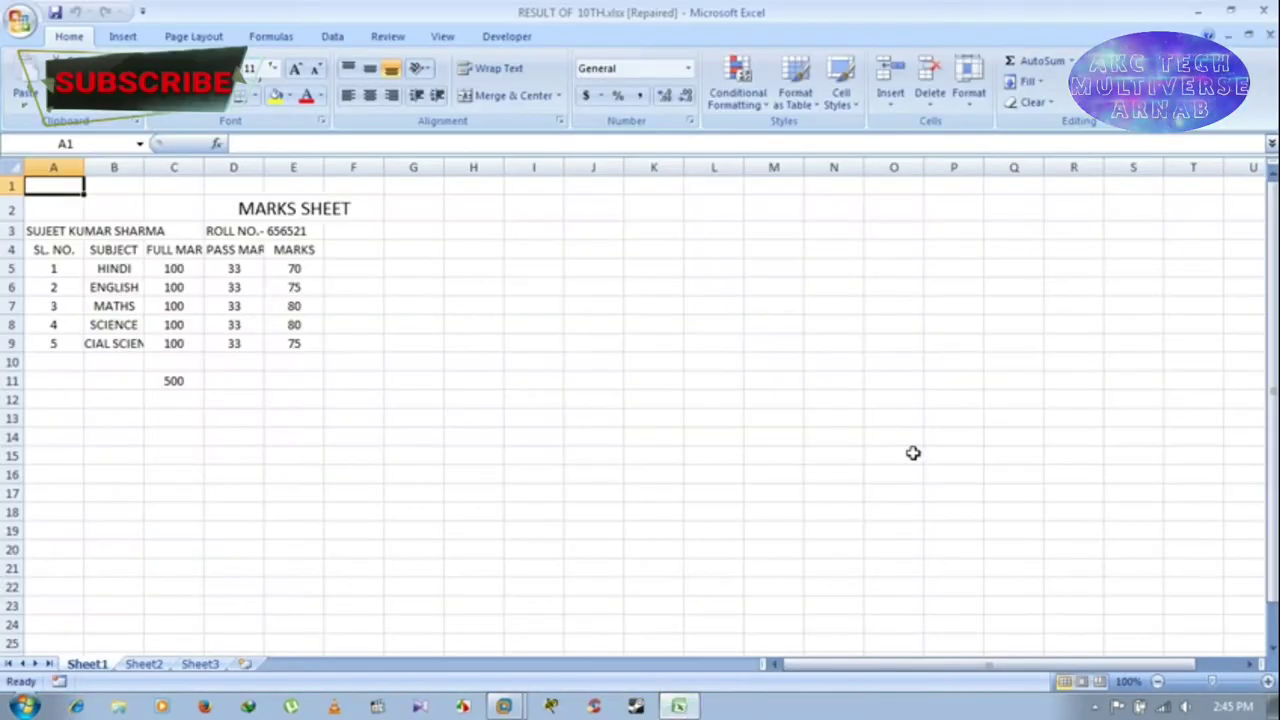
{"action": "left_click", "coordinate": [678, 706]}
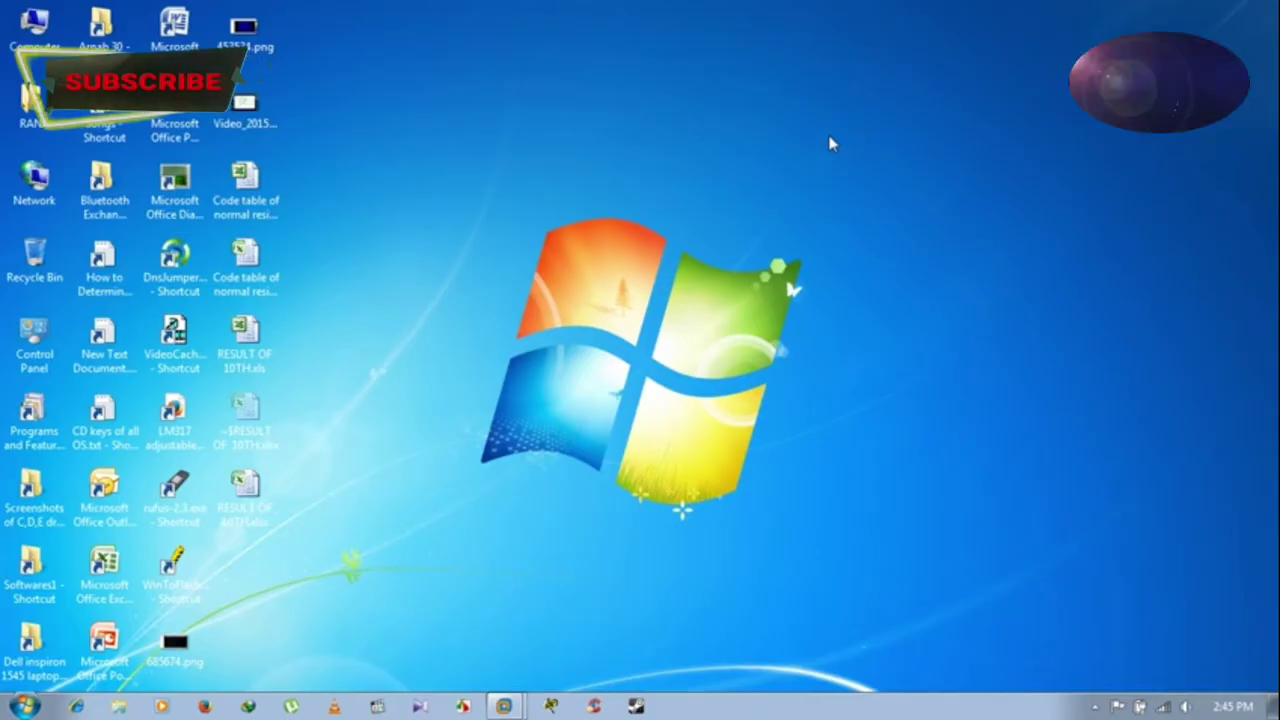
{"action": "right_click", "coordinate": [545, 284]}
{"action": "left_click", "coordinate": [632, 318]}
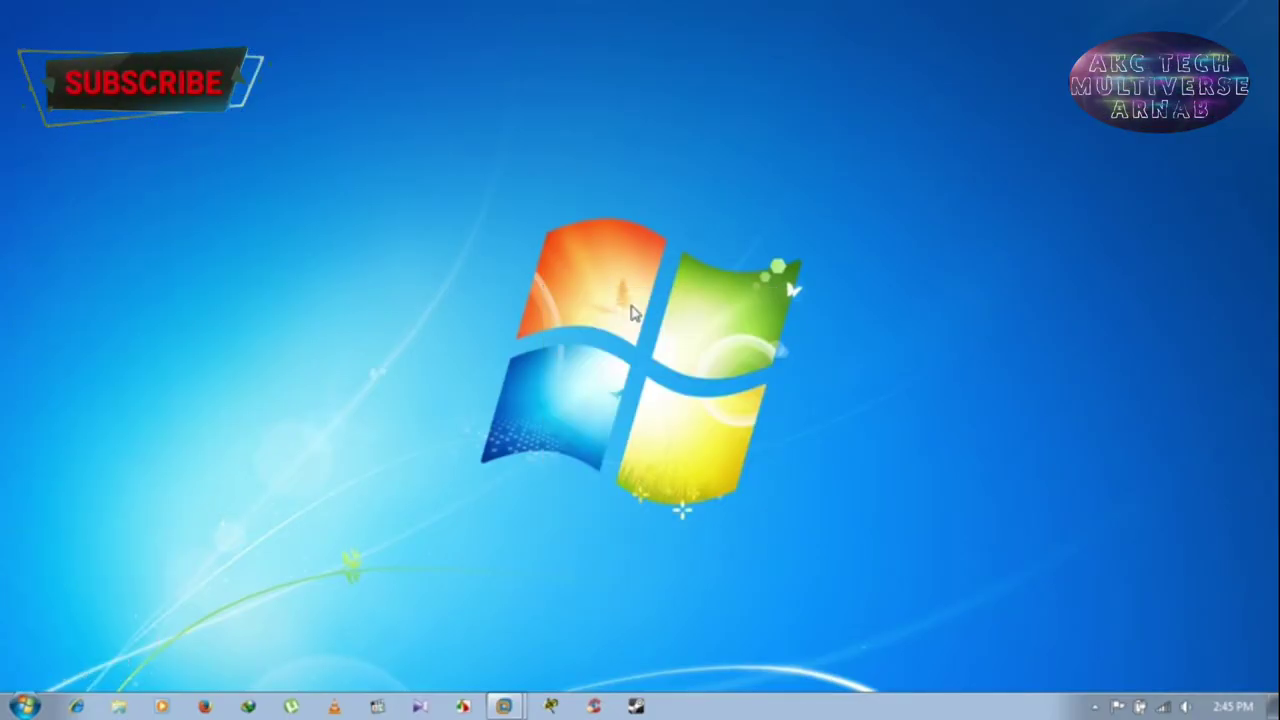
{"action": "right_click", "coordinate": [534, 200]}
{"action": "left_click", "coordinate": [590, 252]}
{"action": "right_click", "coordinate": [634, 214]}
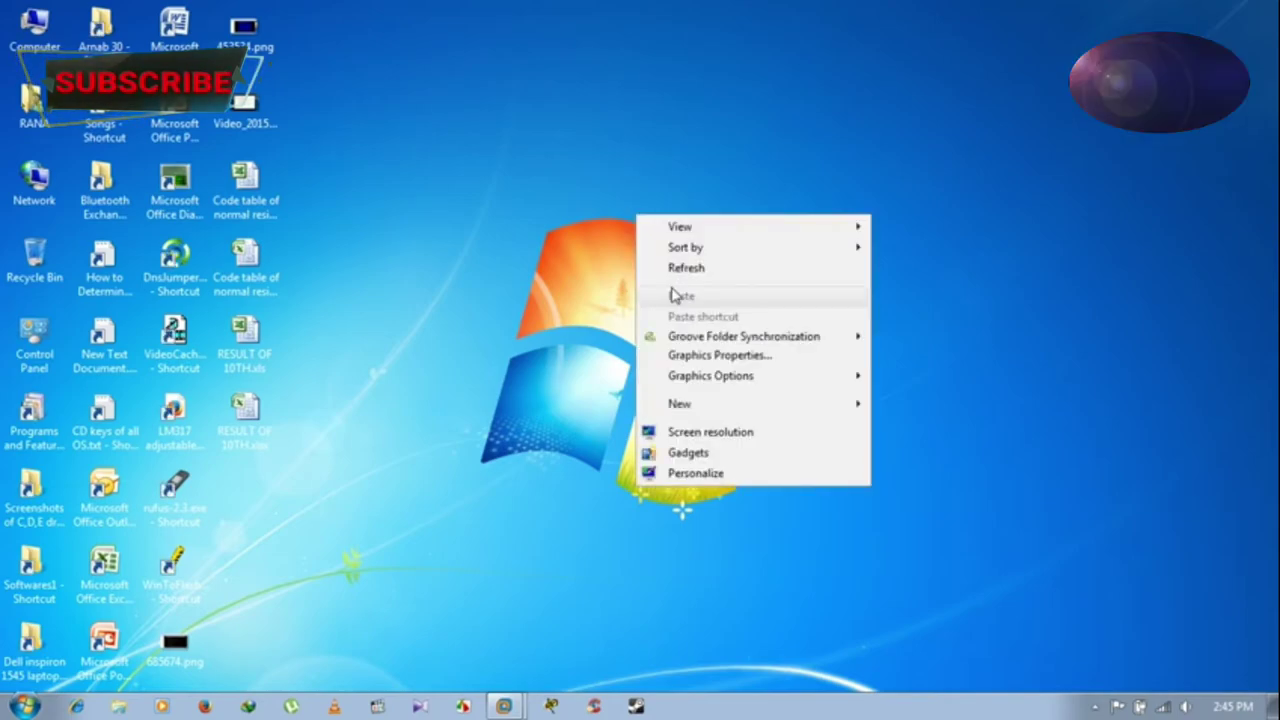
{"action": "left_click", "coordinate": [672, 265]}
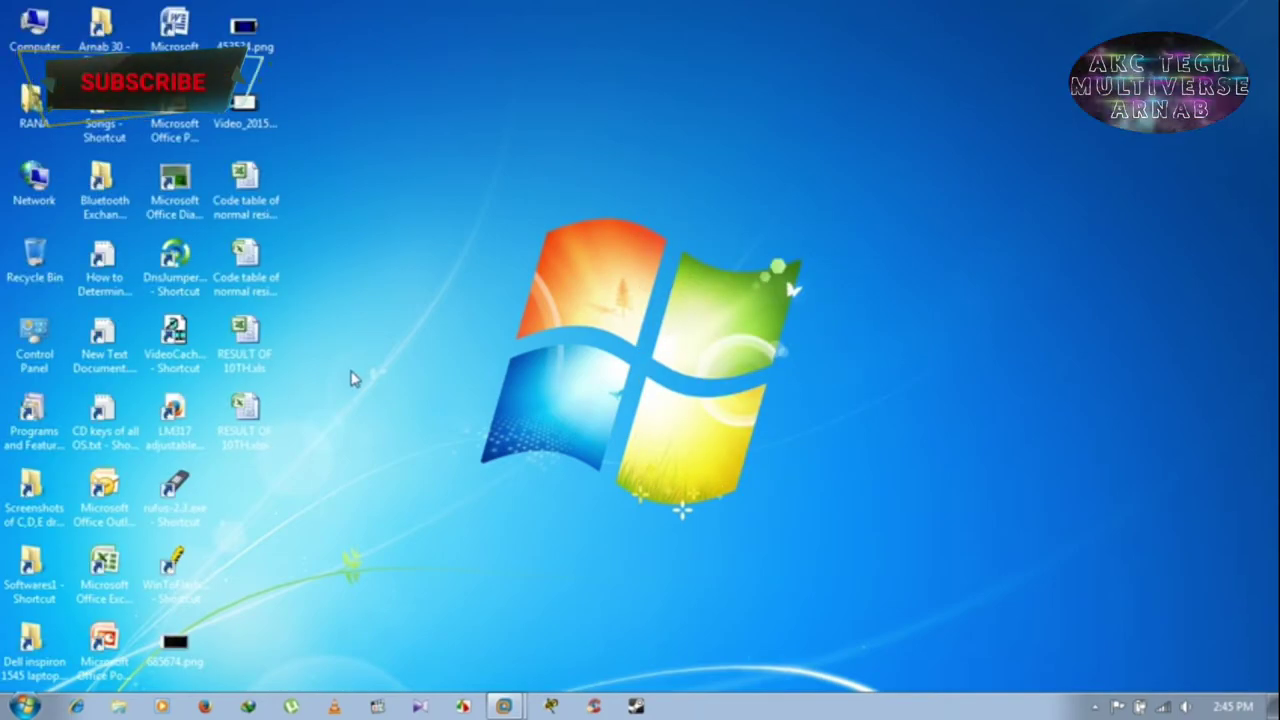
{"action": "double_click", "coordinate": [245, 340]}
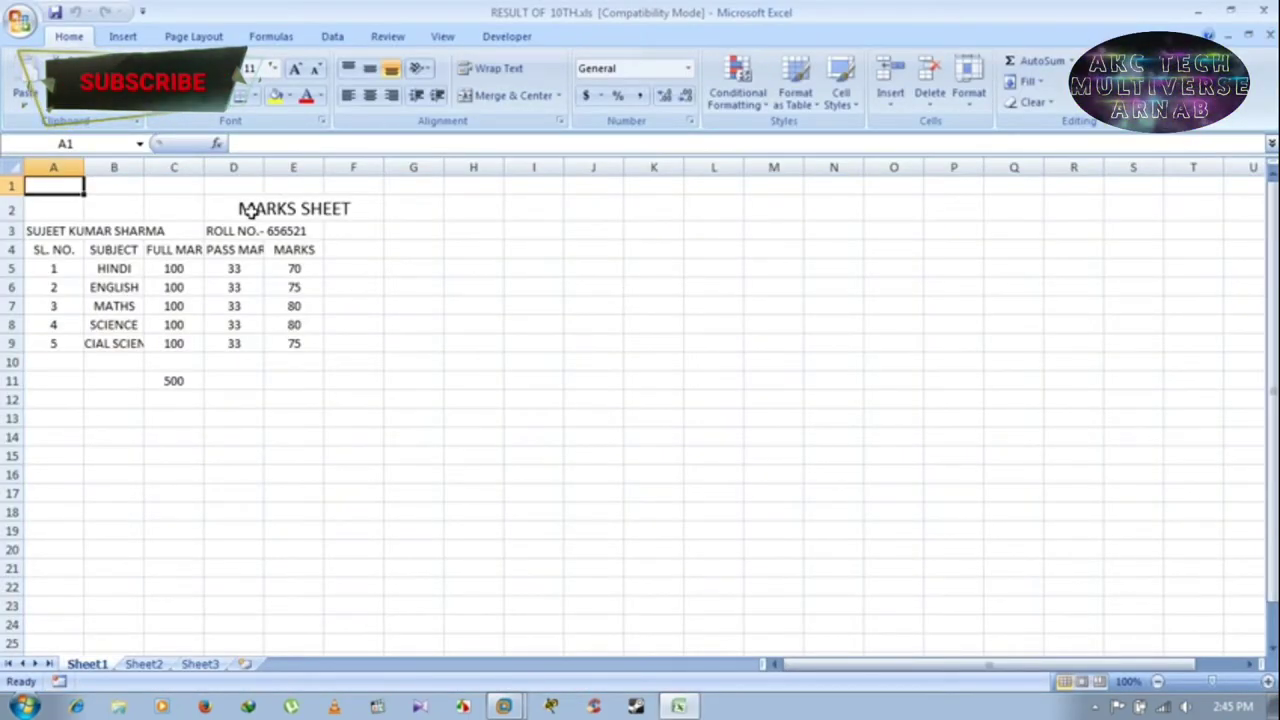
{"action": "left_click", "coordinate": [1264, 12]}
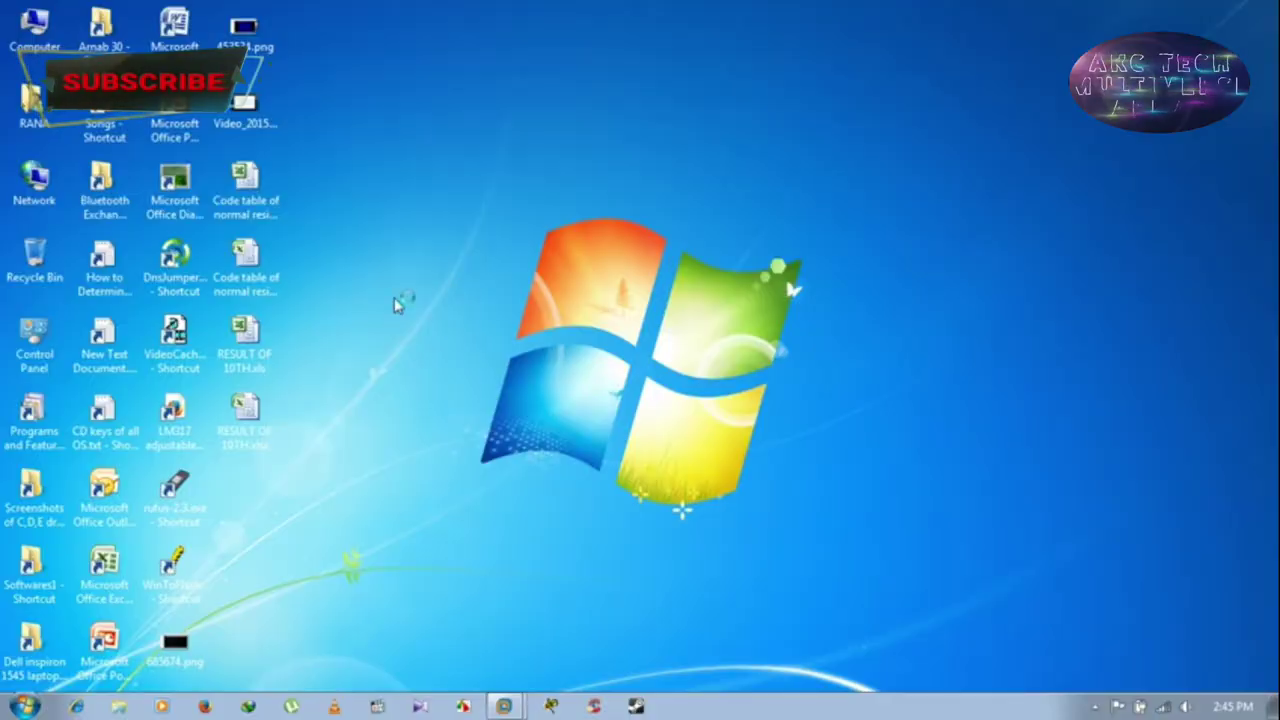
{"action": "left_click", "coordinate": [245, 410]}
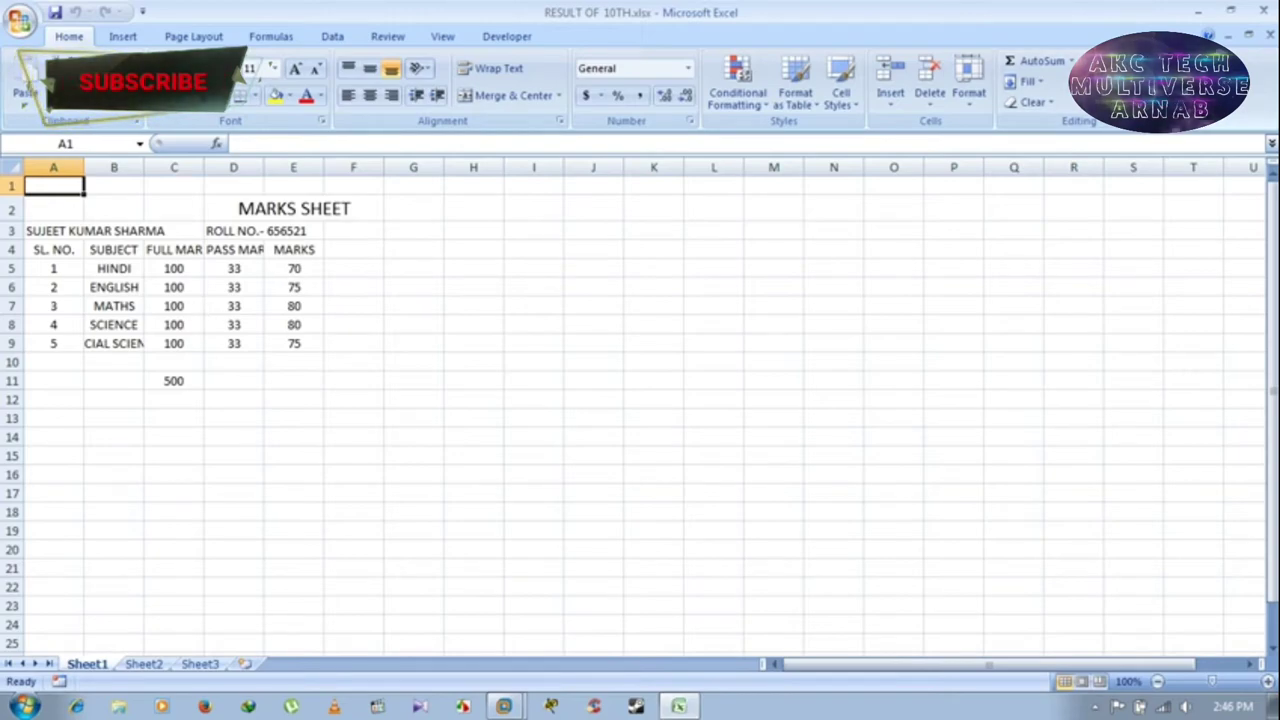
{"action": "left_click", "coordinate": [1266, 10]}
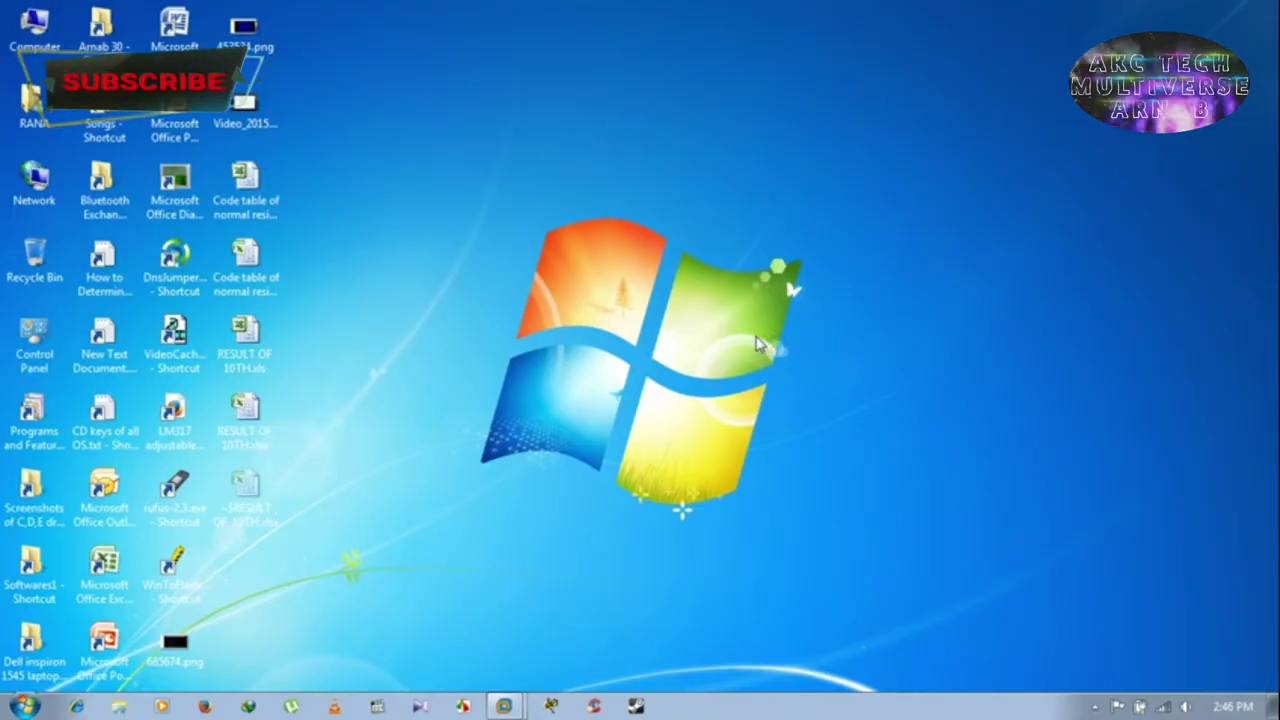
{"action": "right_click", "coordinate": [591, 294]}
{"action": "left_click", "coordinate": [638, 342]}
{"action": "right_click", "coordinate": [636, 344]}
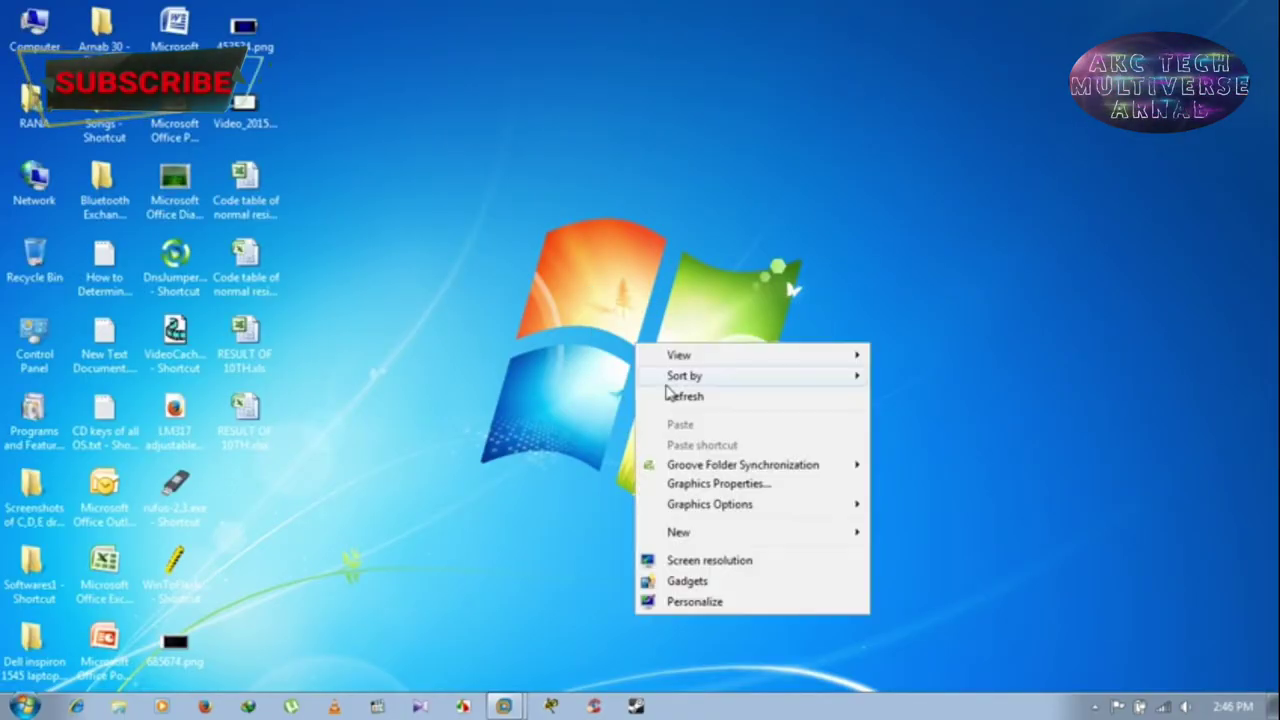
{"action": "left_click", "coordinate": [670, 396]}
{"action": "right_click", "coordinate": [531, 215]}
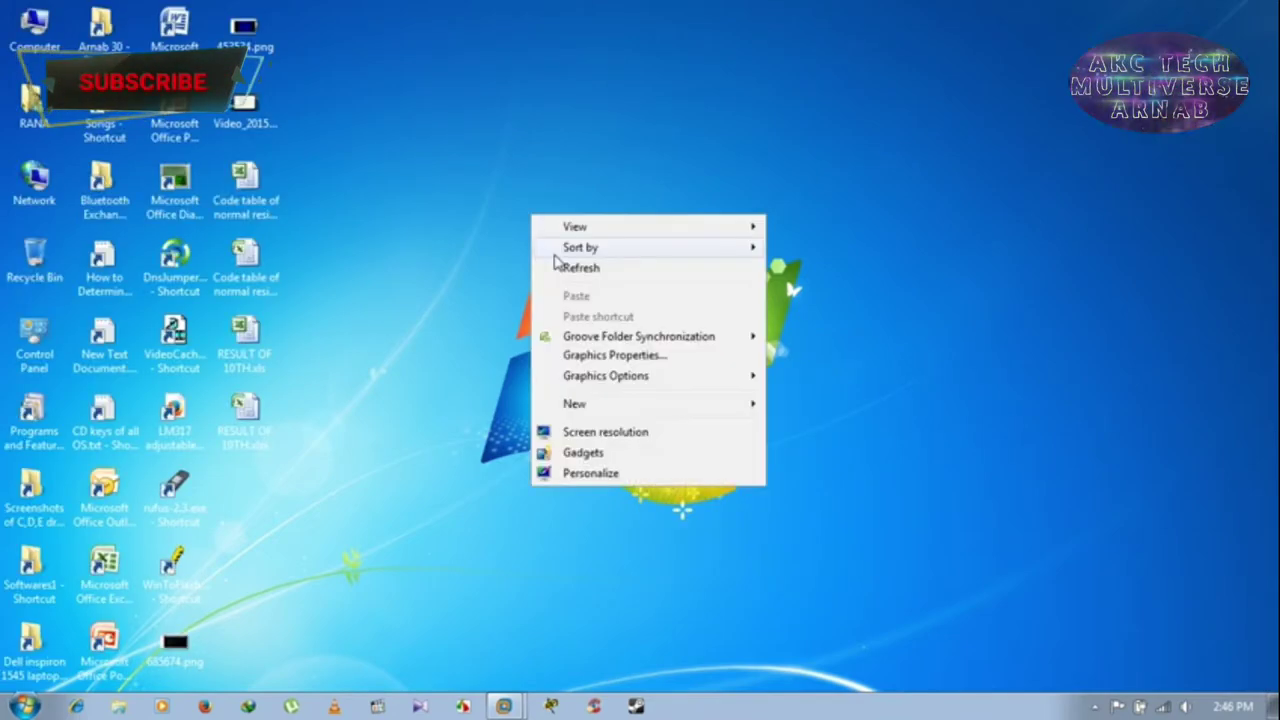
{"action": "left_click", "coordinate": [378, 322]}
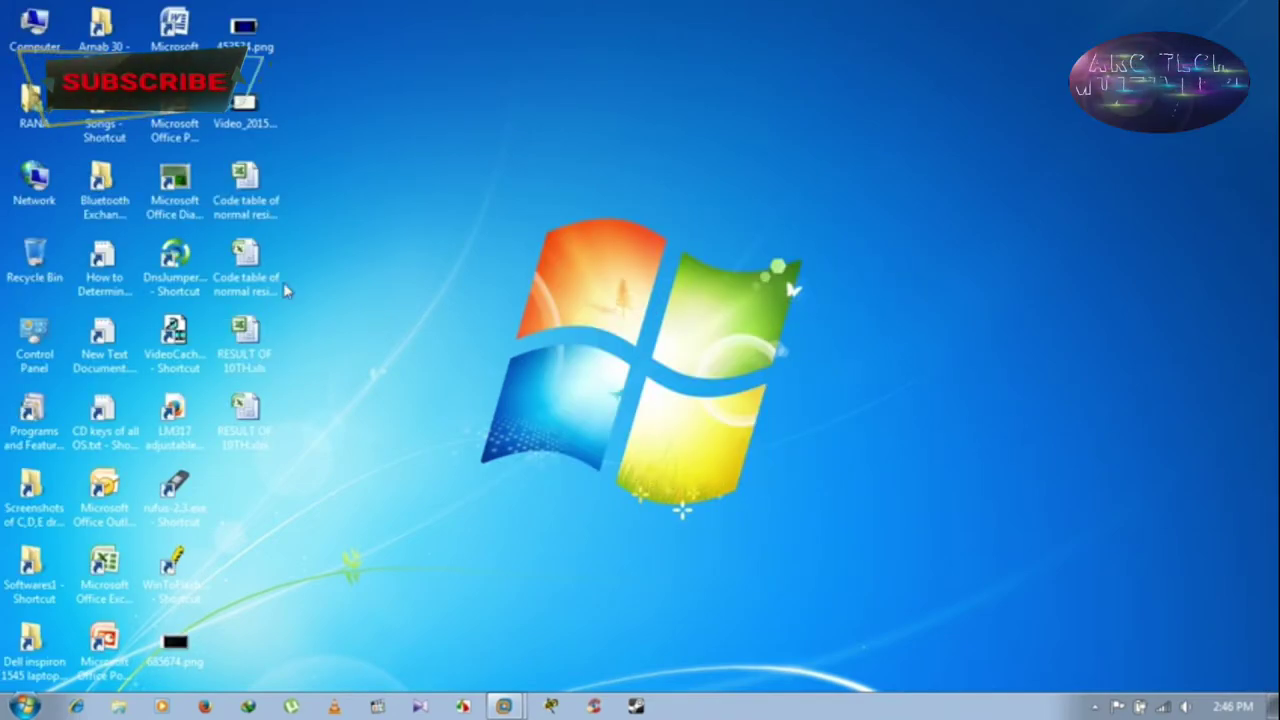
{"action": "left_click", "coordinate": [253, 192]}
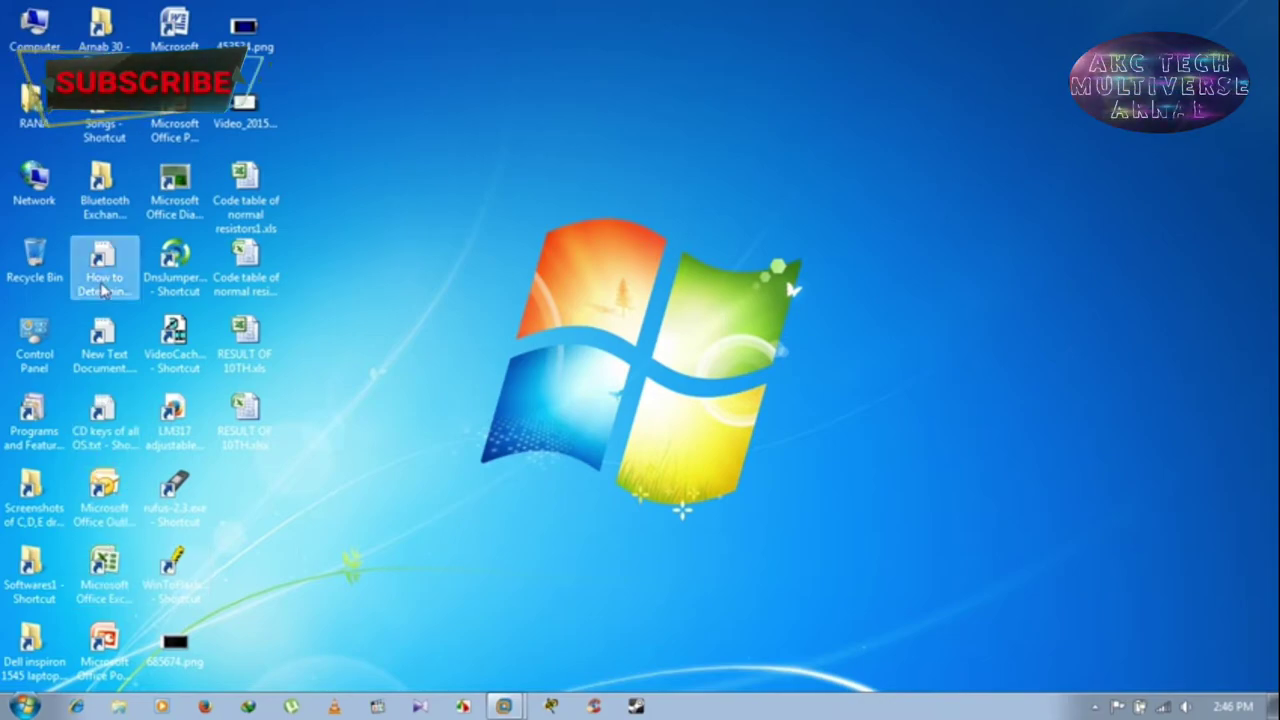
{"action": "left_click", "coordinate": [178, 40]}
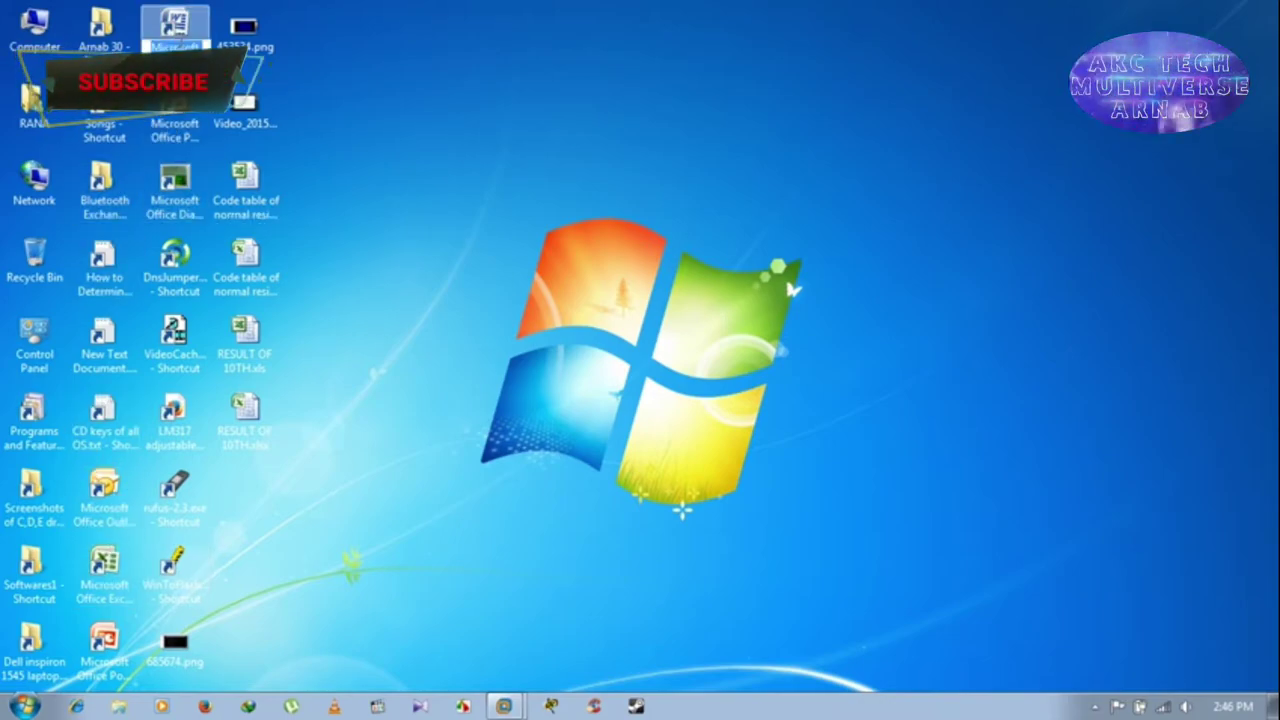
Launch Word 2007 and Open and Repair Doc2.doc from D:\Arnab MSOFFICE FILES
{"action": "double_click", "coordinate": [176, 45]}
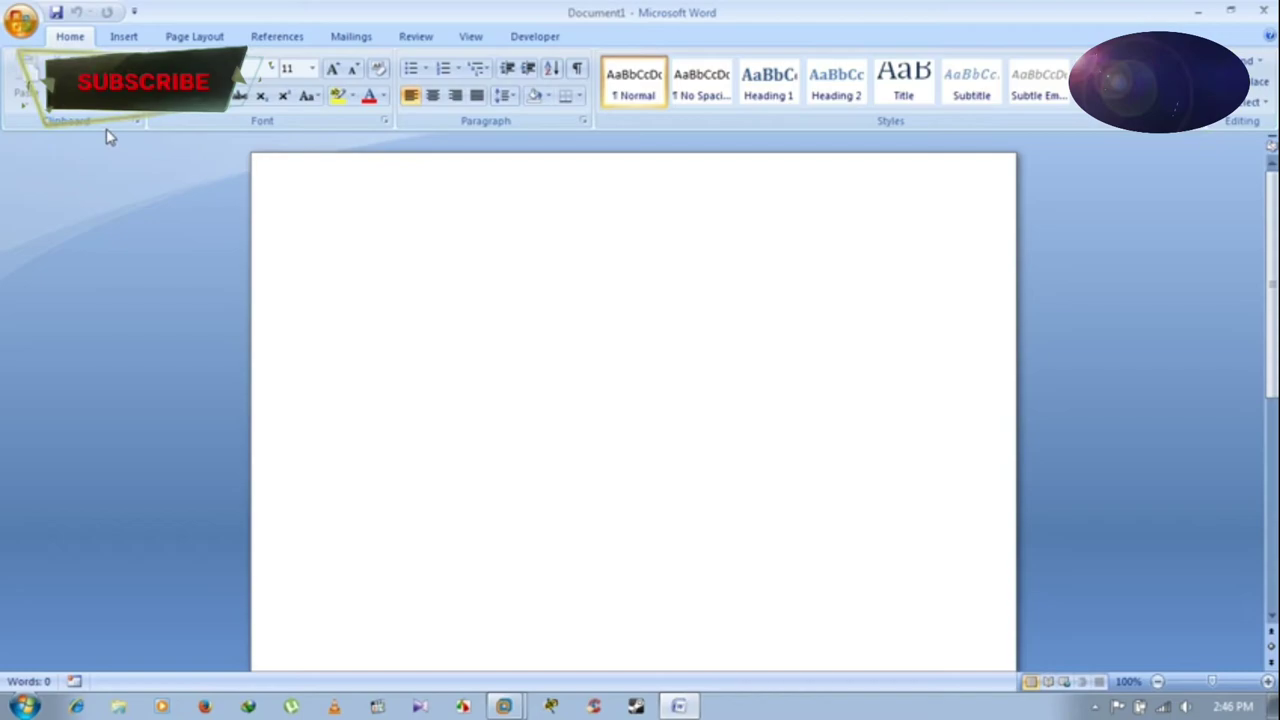
{"action": "key", "text": "ctrl+o"}
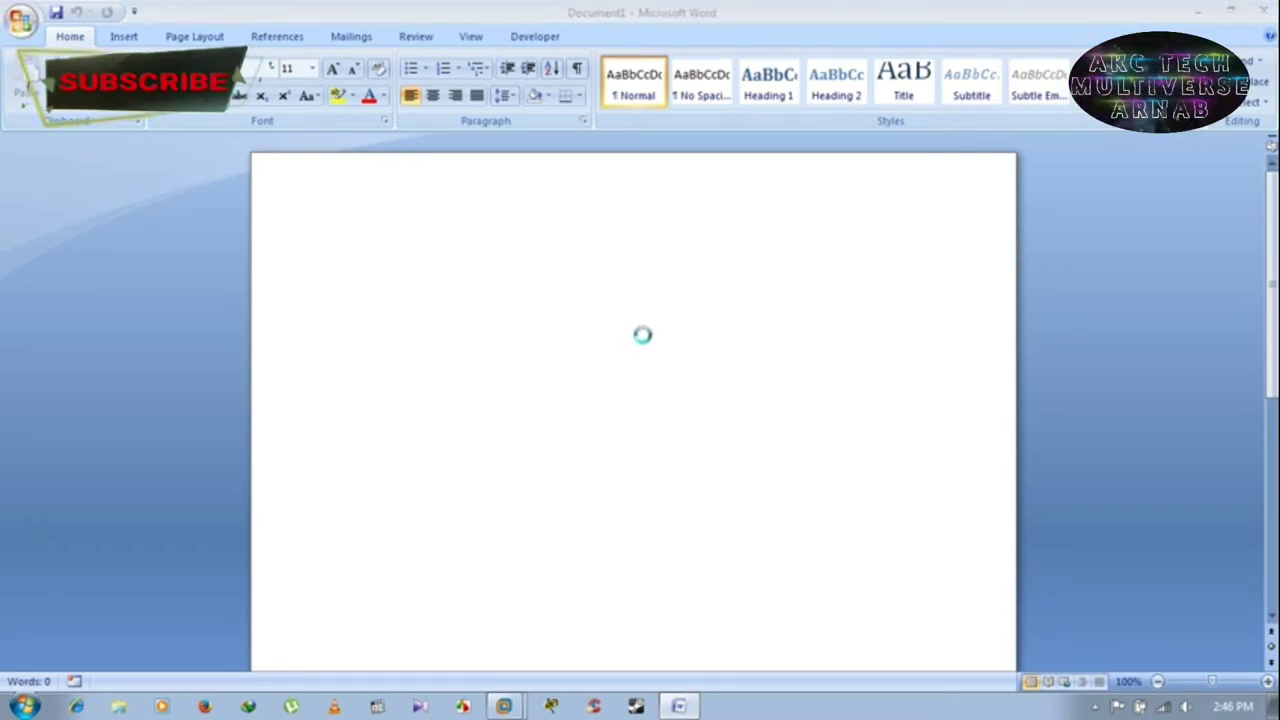
{"action": "scroll", "coordinate": [155, 208], "scroll_direction": "down", "scroll_amount": 3}
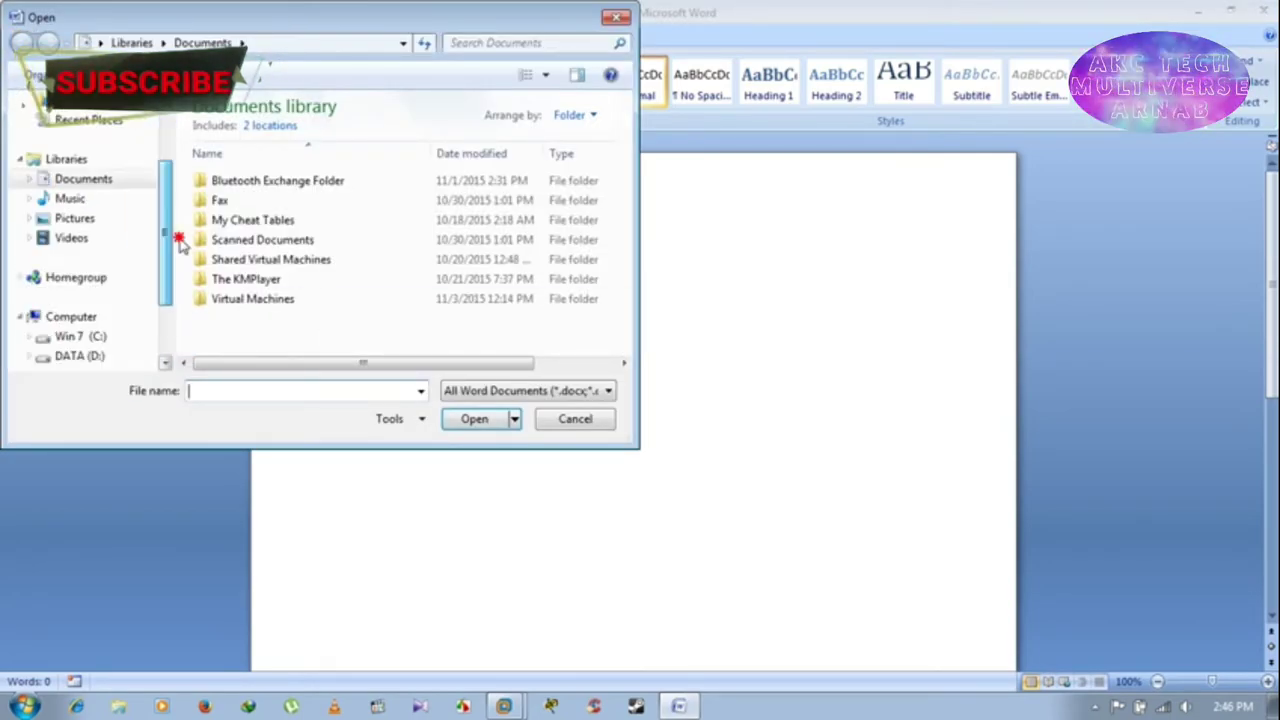
{"action": "left_click", "coordinate": [70, 280]}
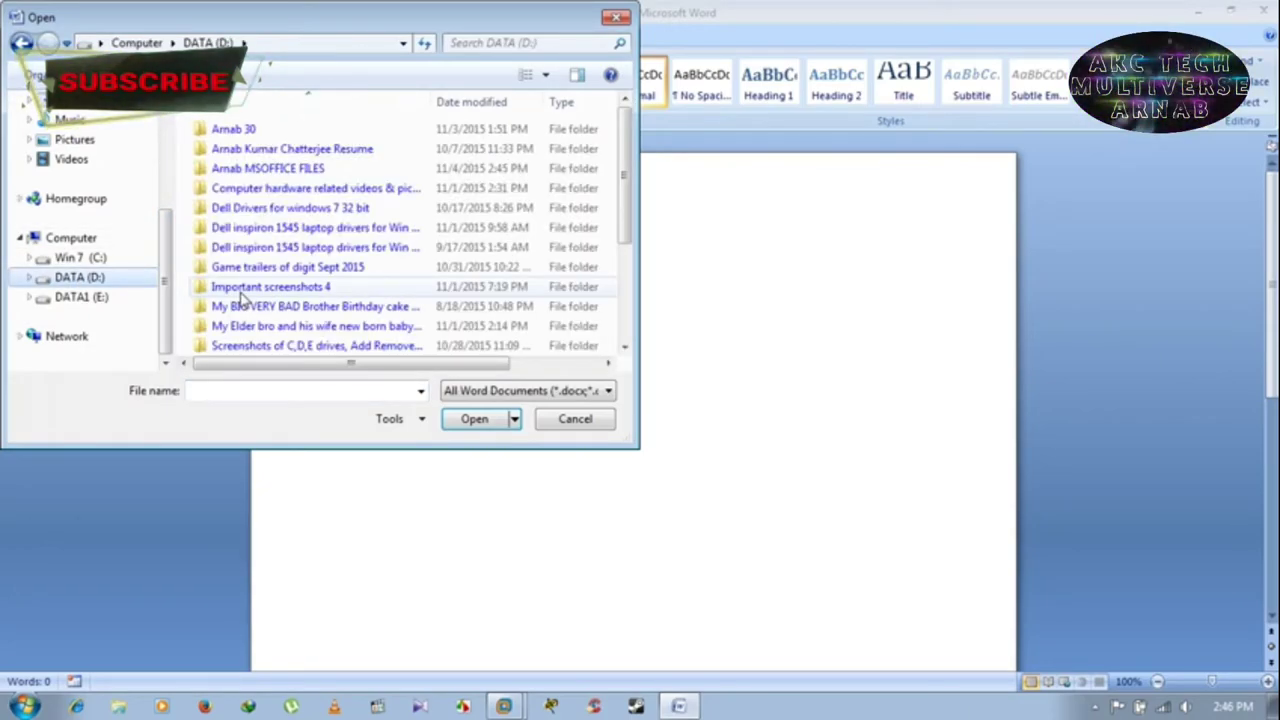
{"action": "double_click", "coordinate": [281, 170]}
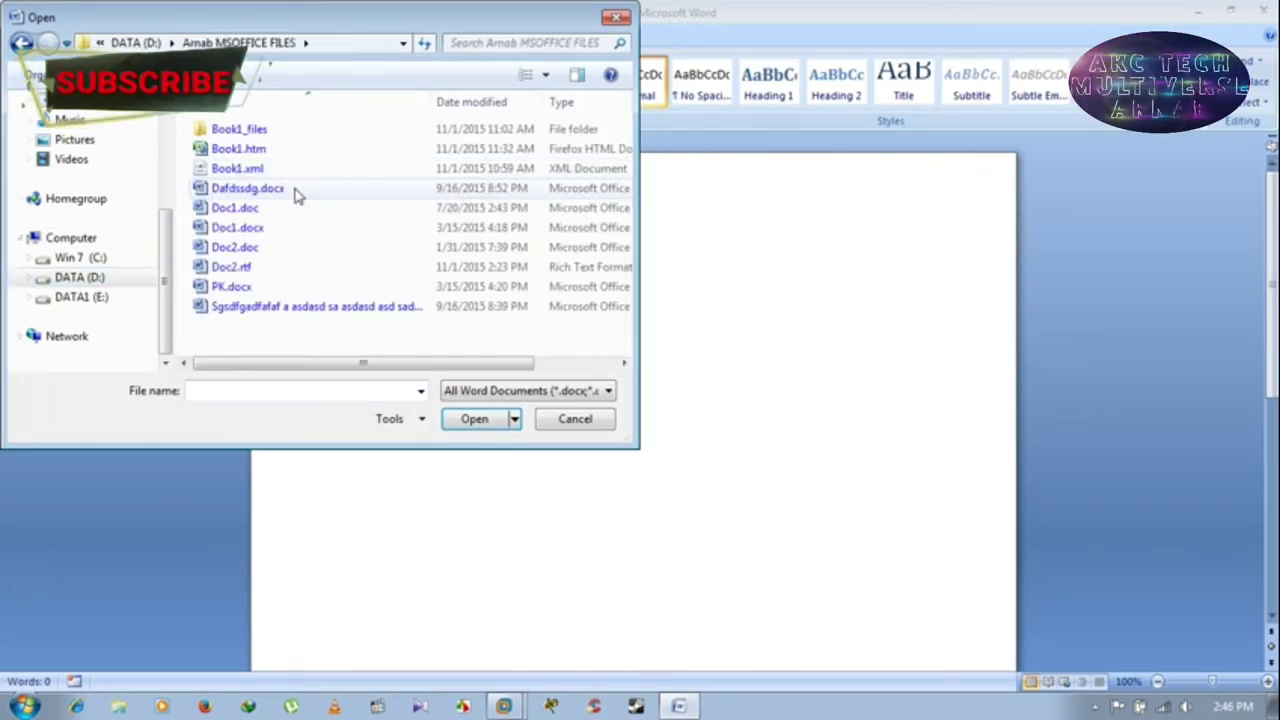
{"action": "left_click", "coordinate": [245, 247]}
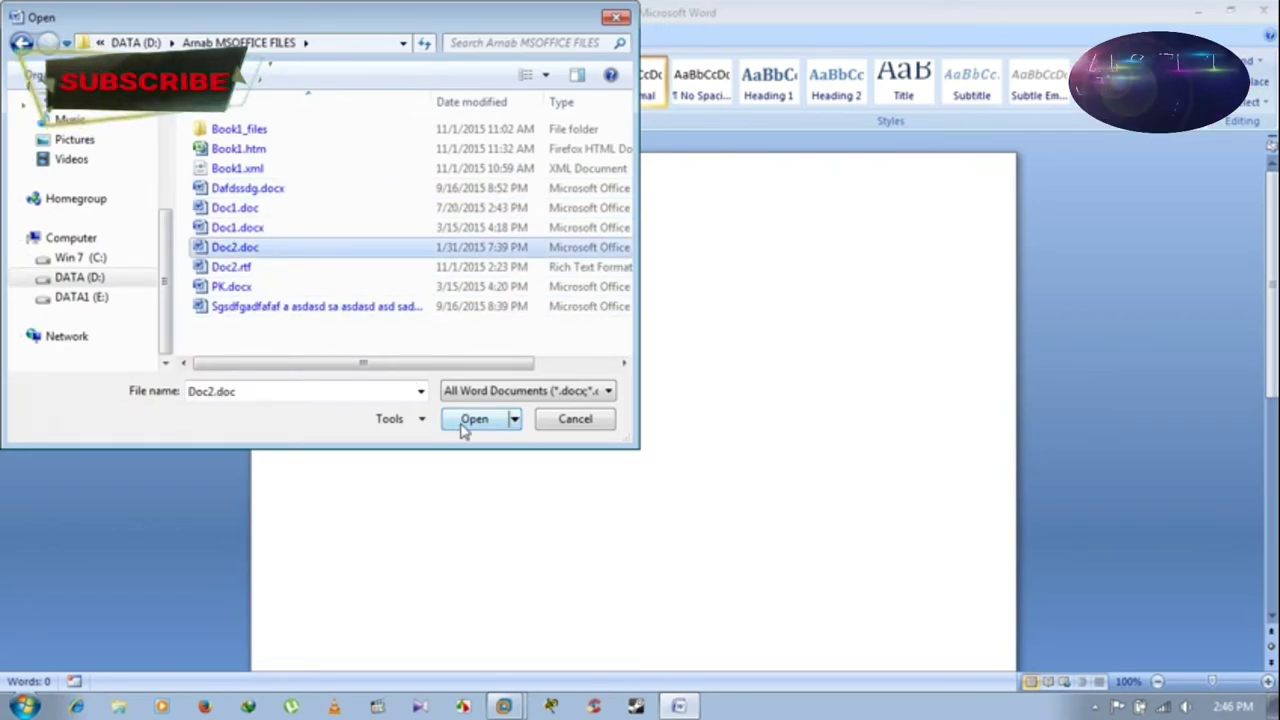
{"action": "left_click", "coordinate": [515, 420]}
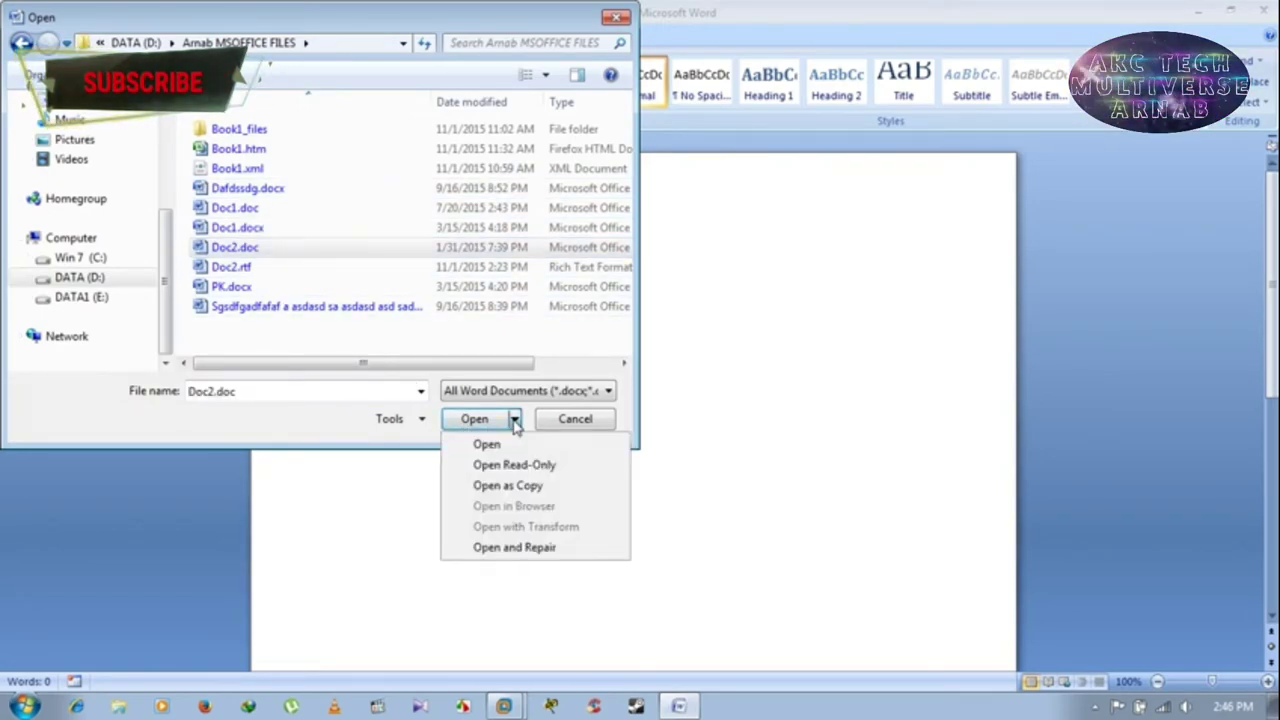
{"action": "left_click", "coordinate": [515, 548]}
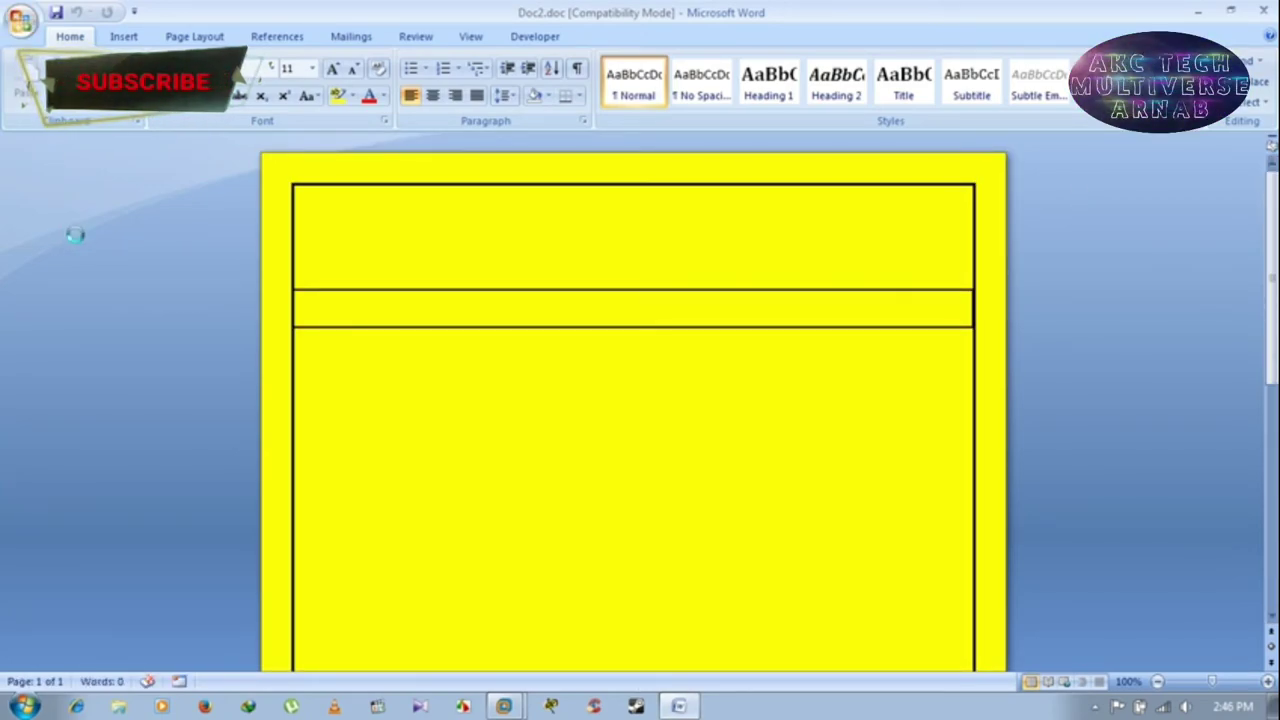
Save the repaired document to the Desktop as doc1 in Word 97-2003 (*.doc) format, then minimize Word
{"action": "key", "text": "F12"}
{"action": "left_click", "coordinate": [186, 344]}
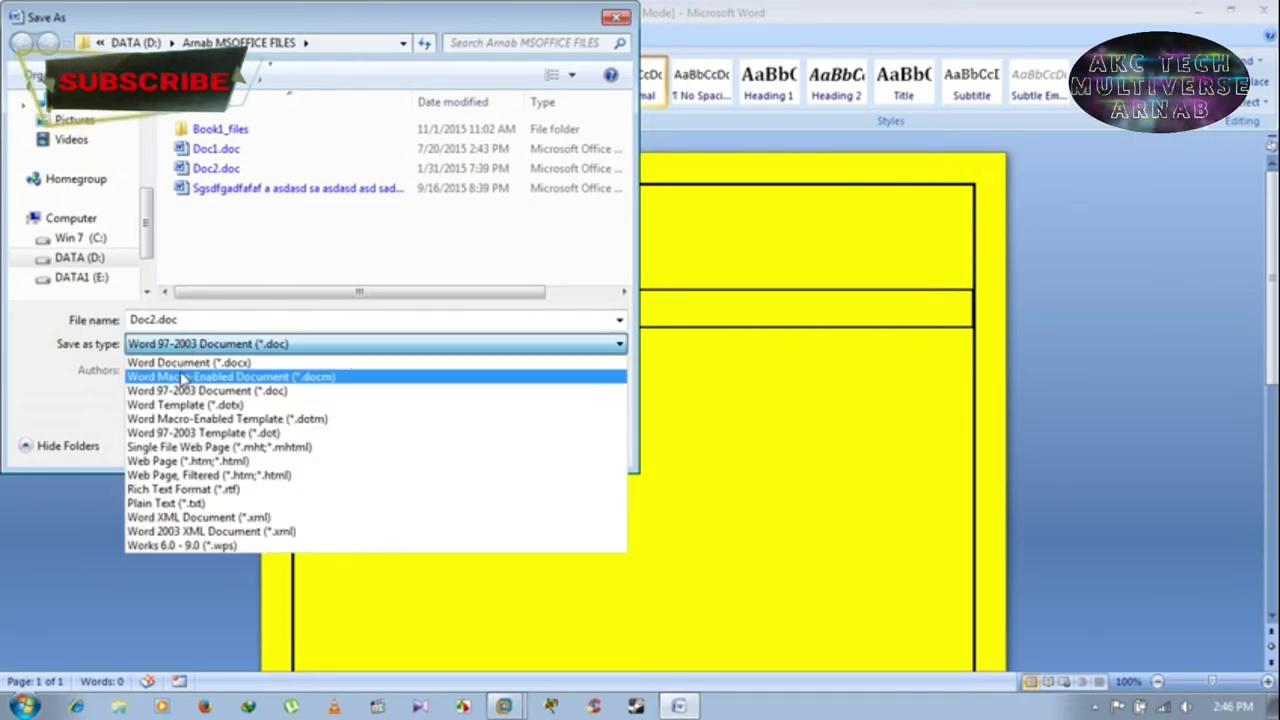
{"action": "left_click", "coordinate": [240, 387]}
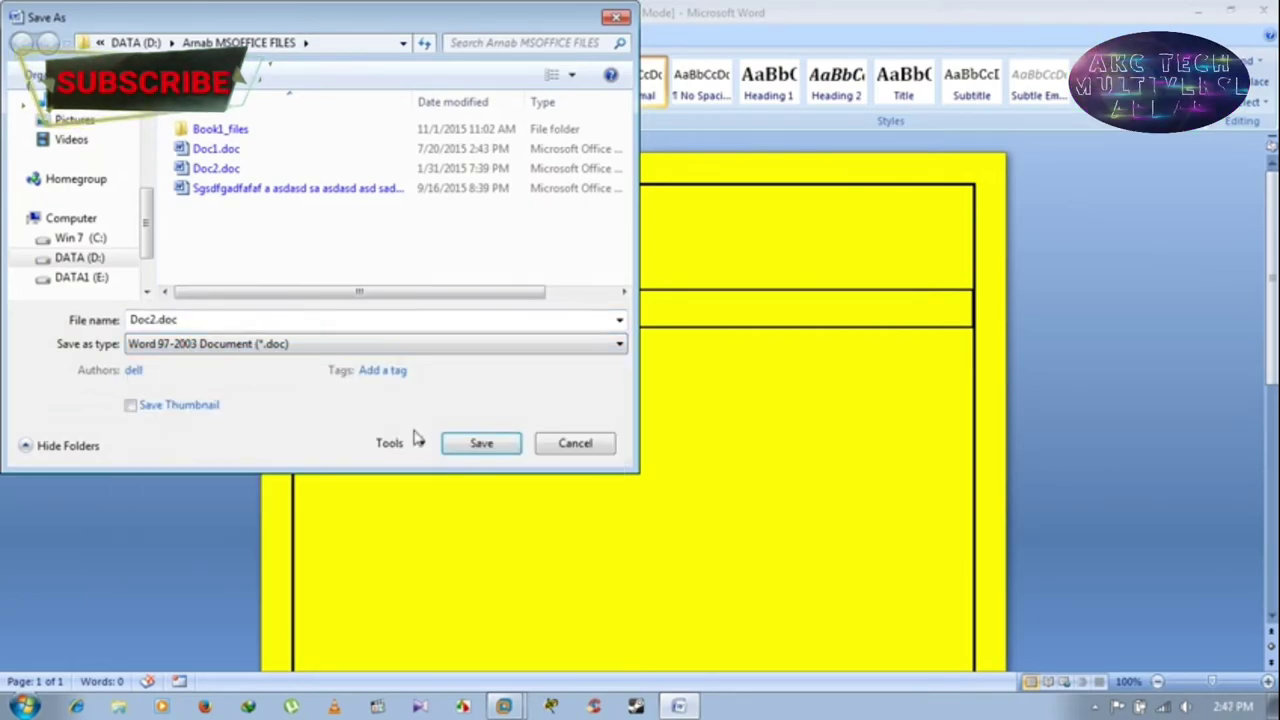
{"action": "left_click", "coordinate": [272, 321]}
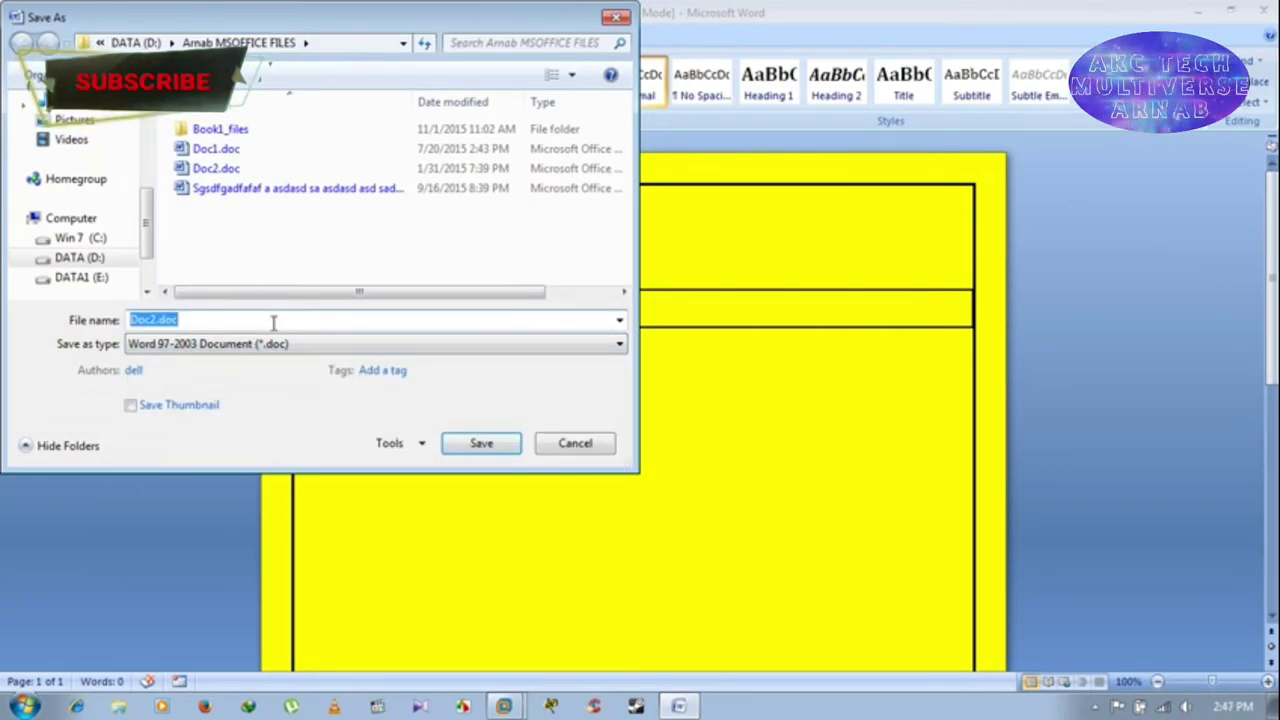
{"action": "type", "text": "doc"}
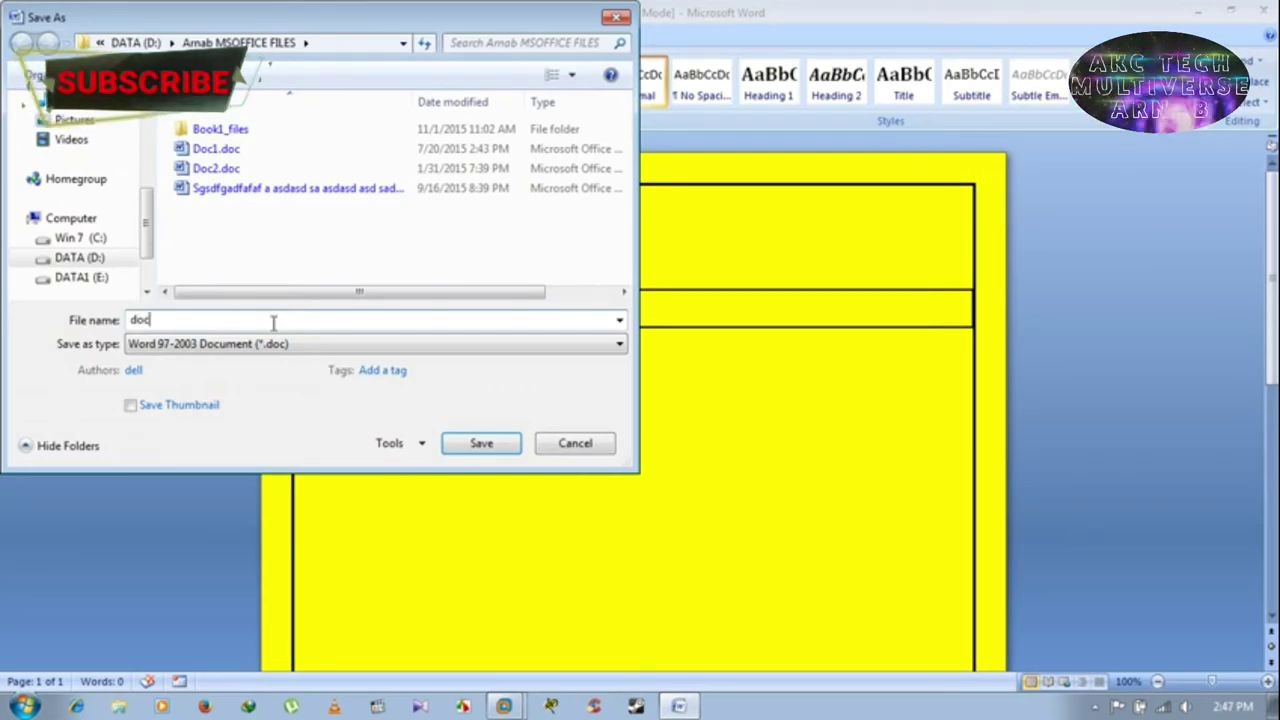
{"action": "type", "text": "1"}
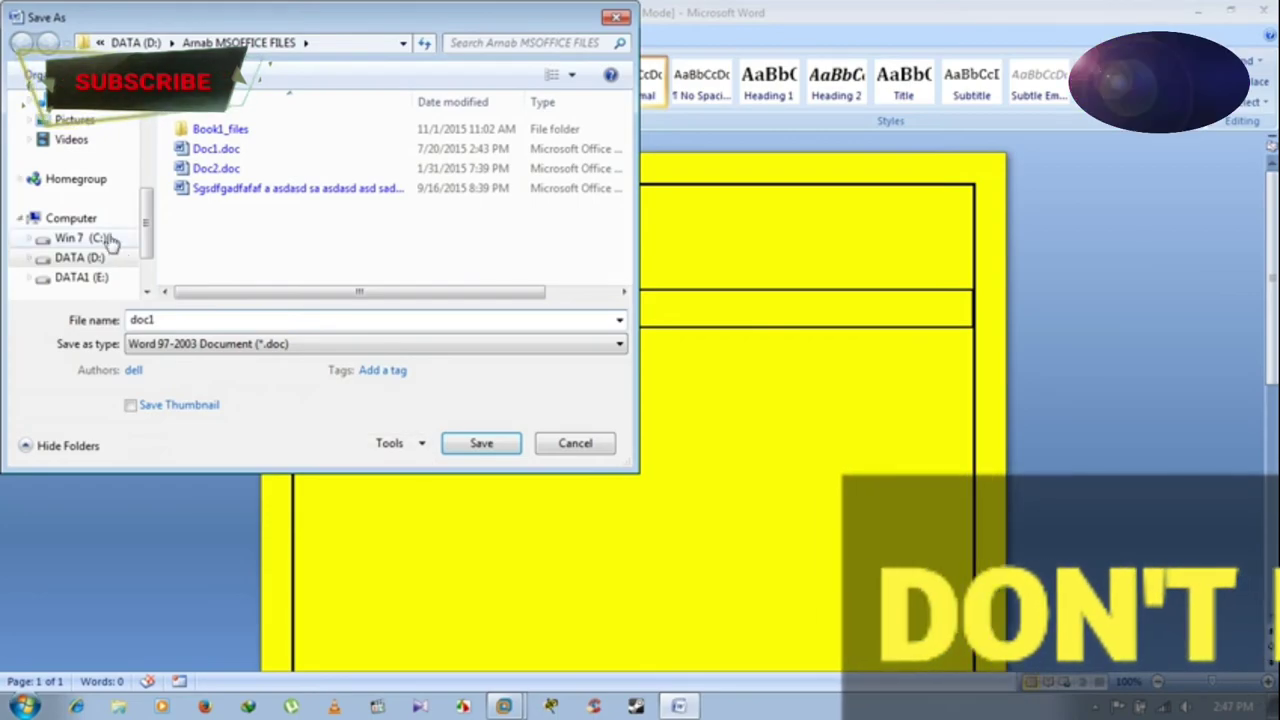
{"action": "left_click_drag", "start_coordinate": [147, 222], "coordinate": [147, 160]}
{"action": "left_click", "coordinate": [75, 159]}
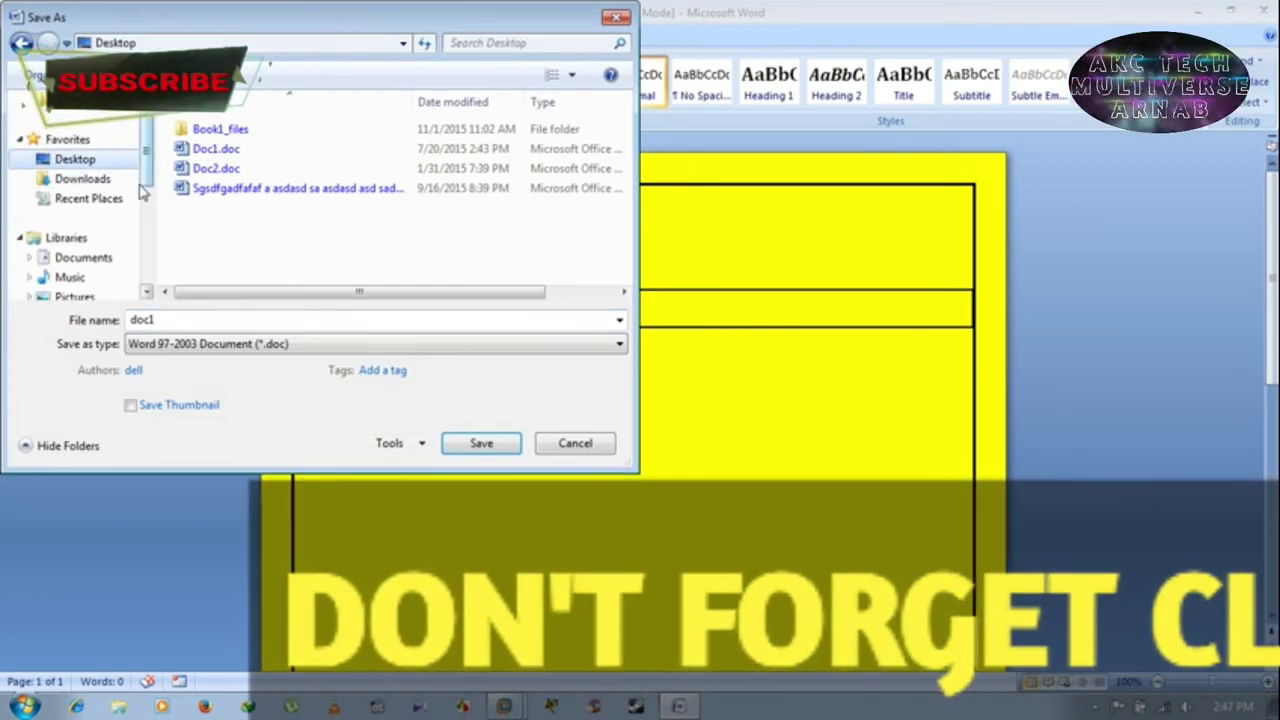
{"action": "left_click", "coordinate": [487, 446]}
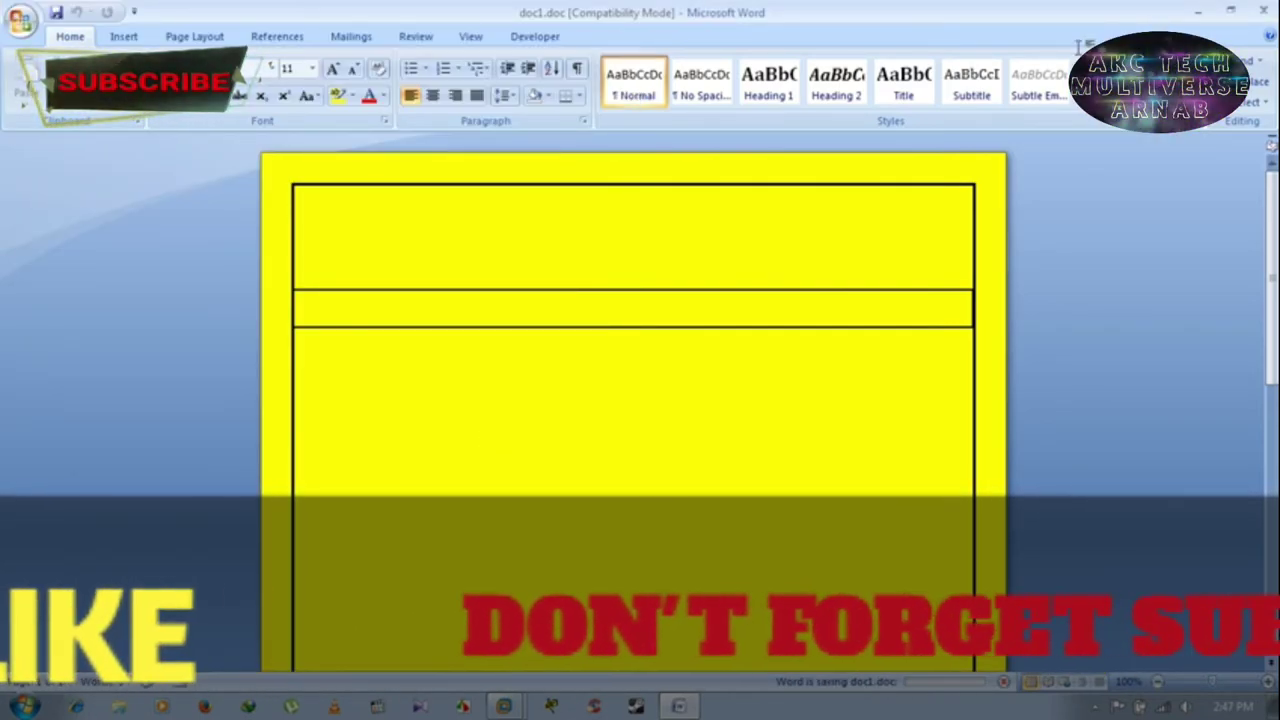
{"action": "left_click", "coordinate": [1199, 12]}
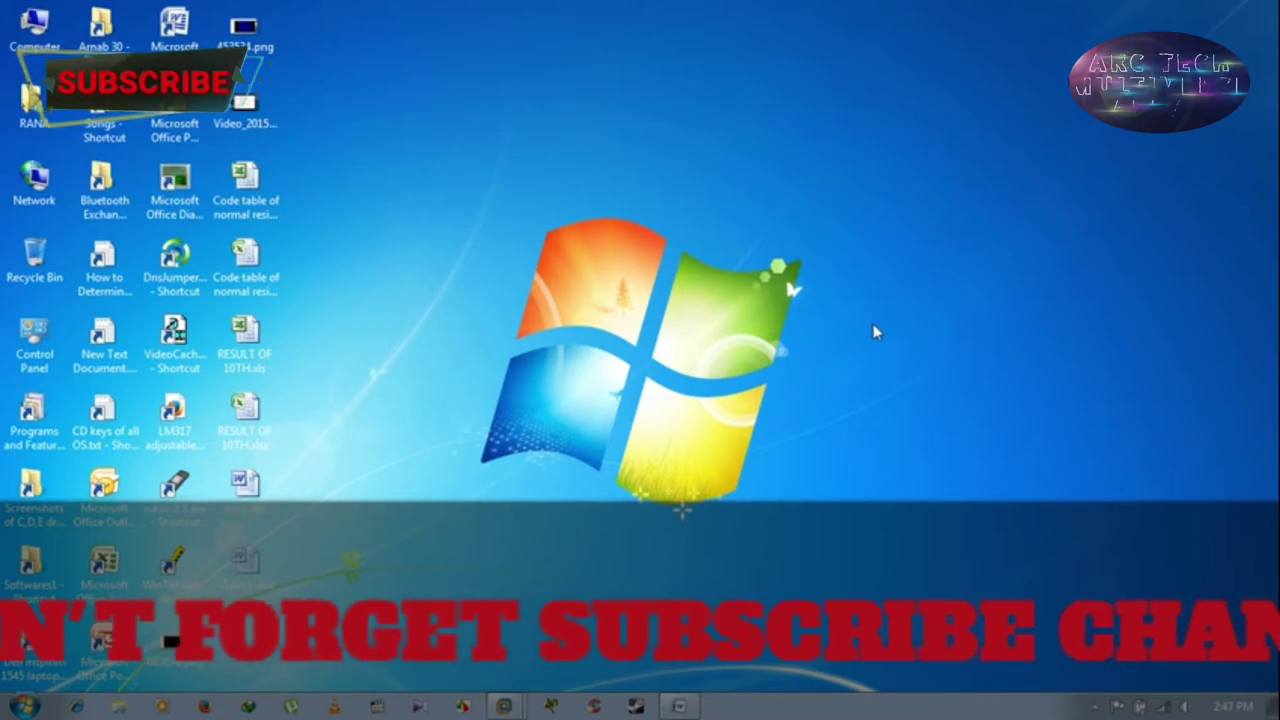
Bring back the doc1.doc window and save it as Word Document (*.docx), raising the layout-change warning
{"action": "left_click", "coordinate": [504, 706]}
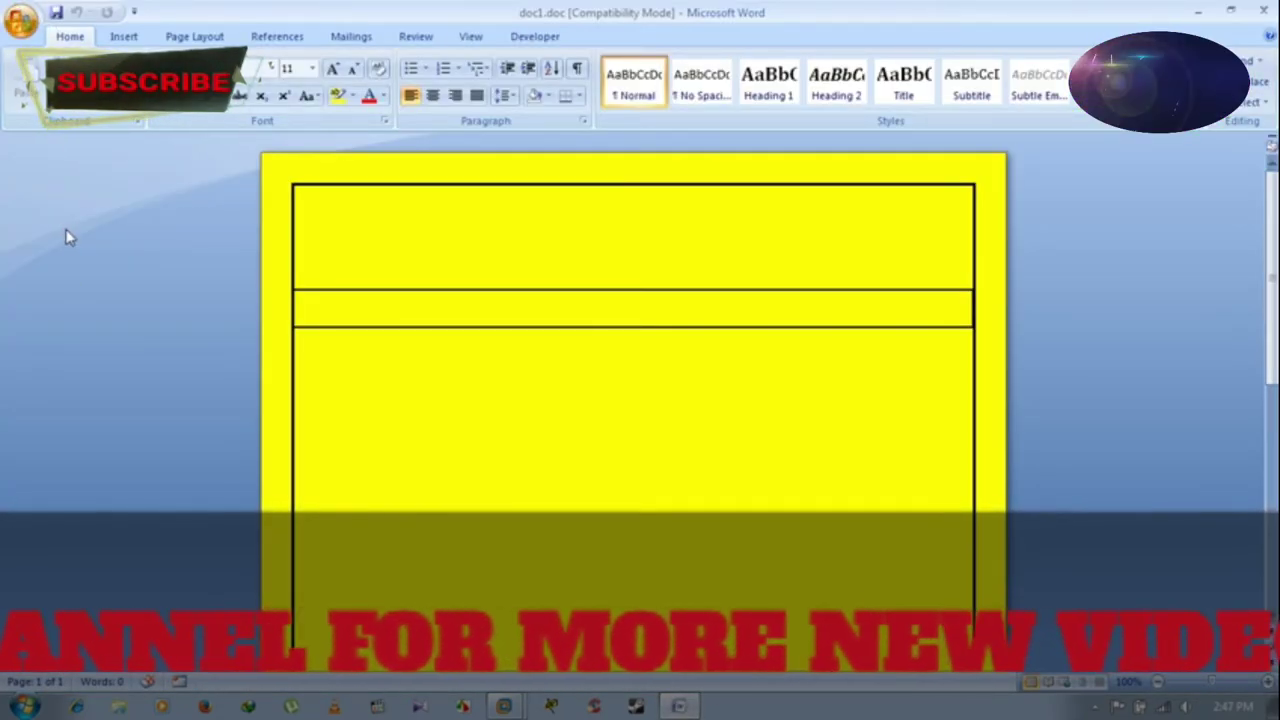
{"action": "key", "text": "F12"}
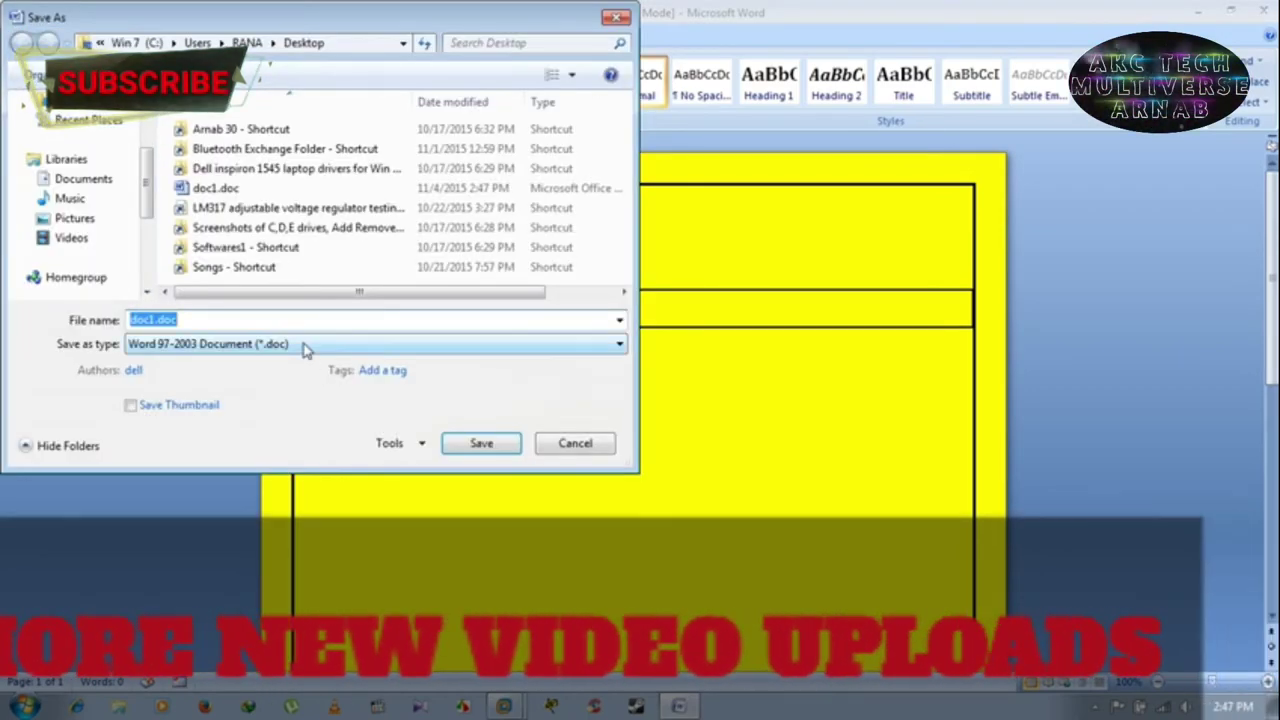
{"action": "left_click", "coordinate": [305, 345]}
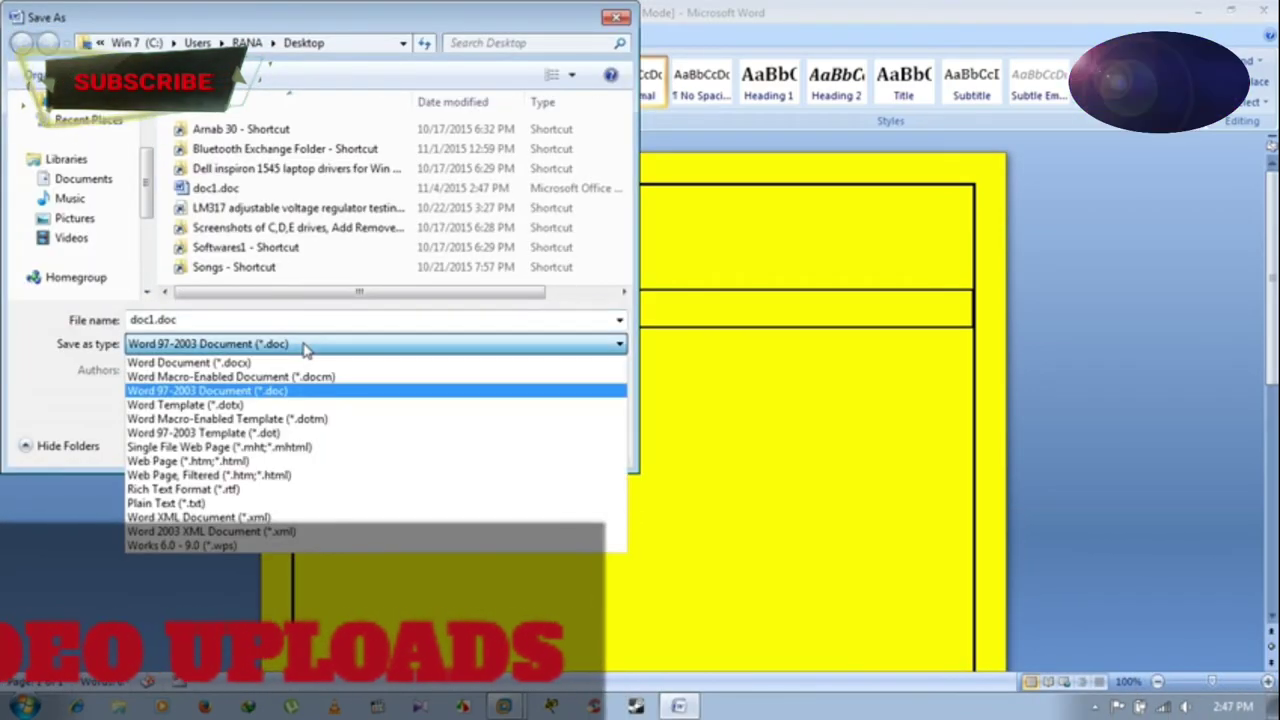
{"action": "left_click", "coordinate": [190, 364]}
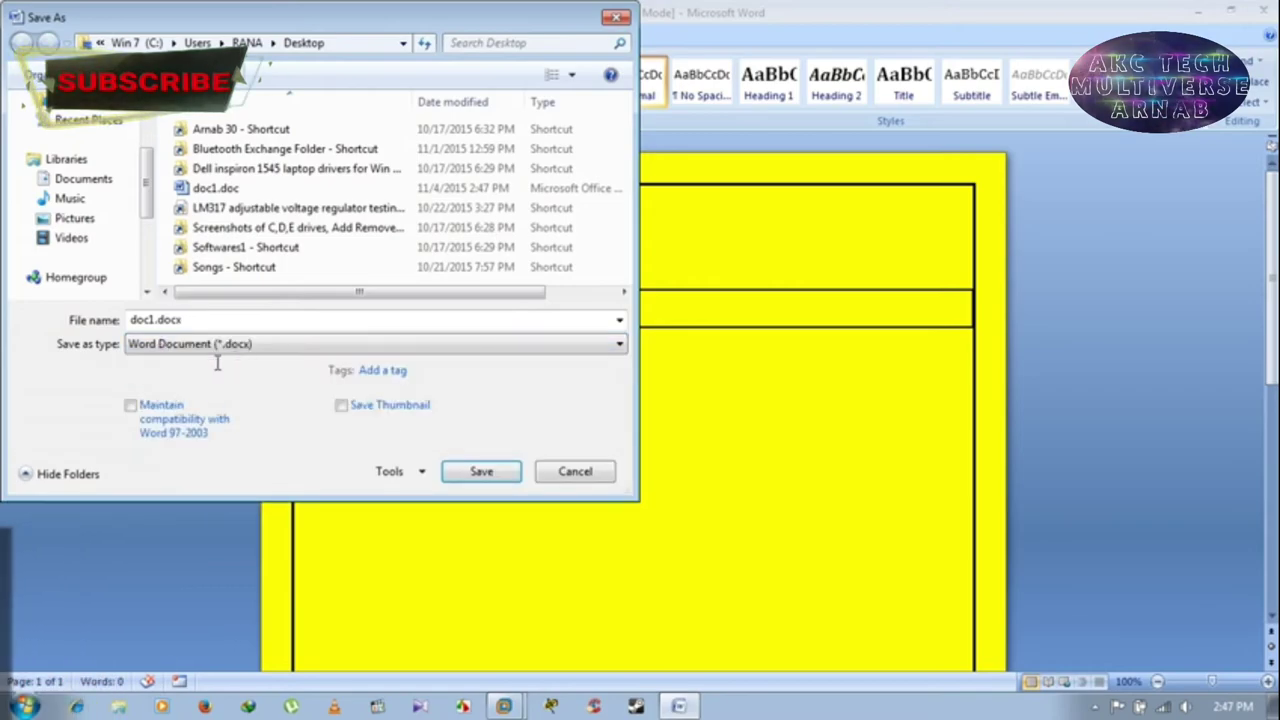
{"action": "left_click", "coordinate": [487, 474]}
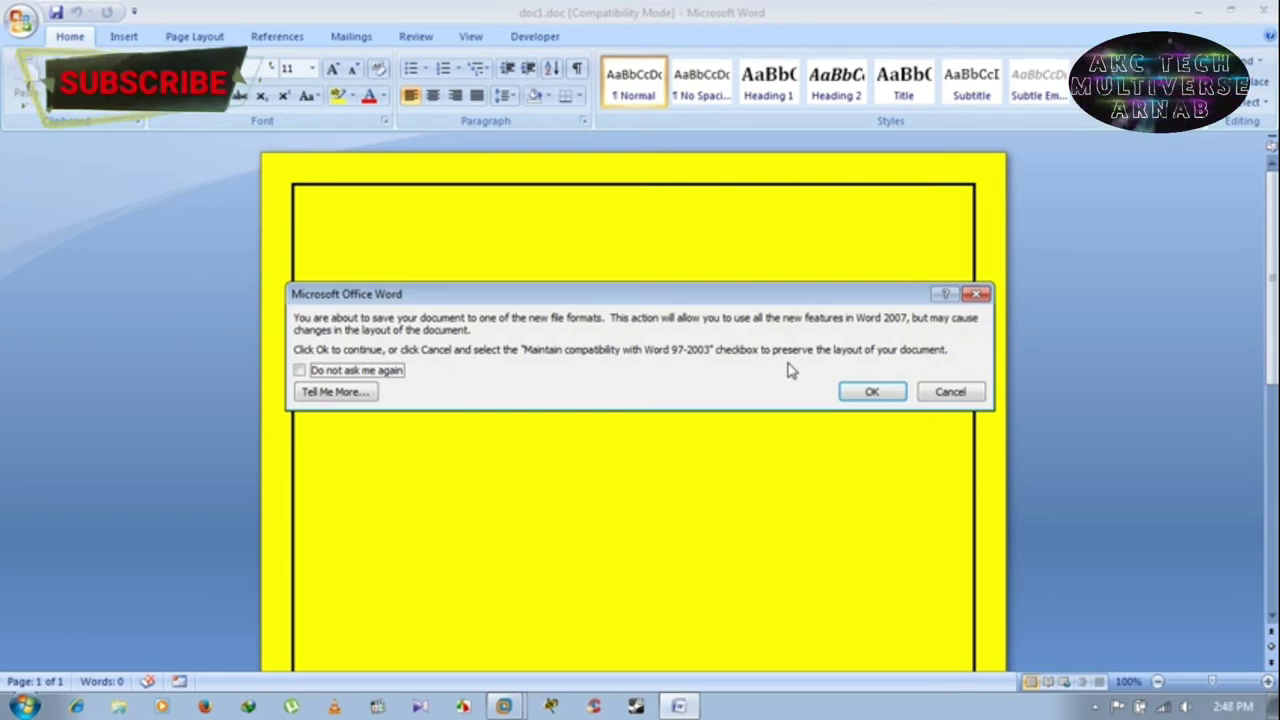
Accept the conversion warning, save the document as doc1.docx on the desktop, and close Word
{"action": "left_click", "coordinate": [862, 393]}
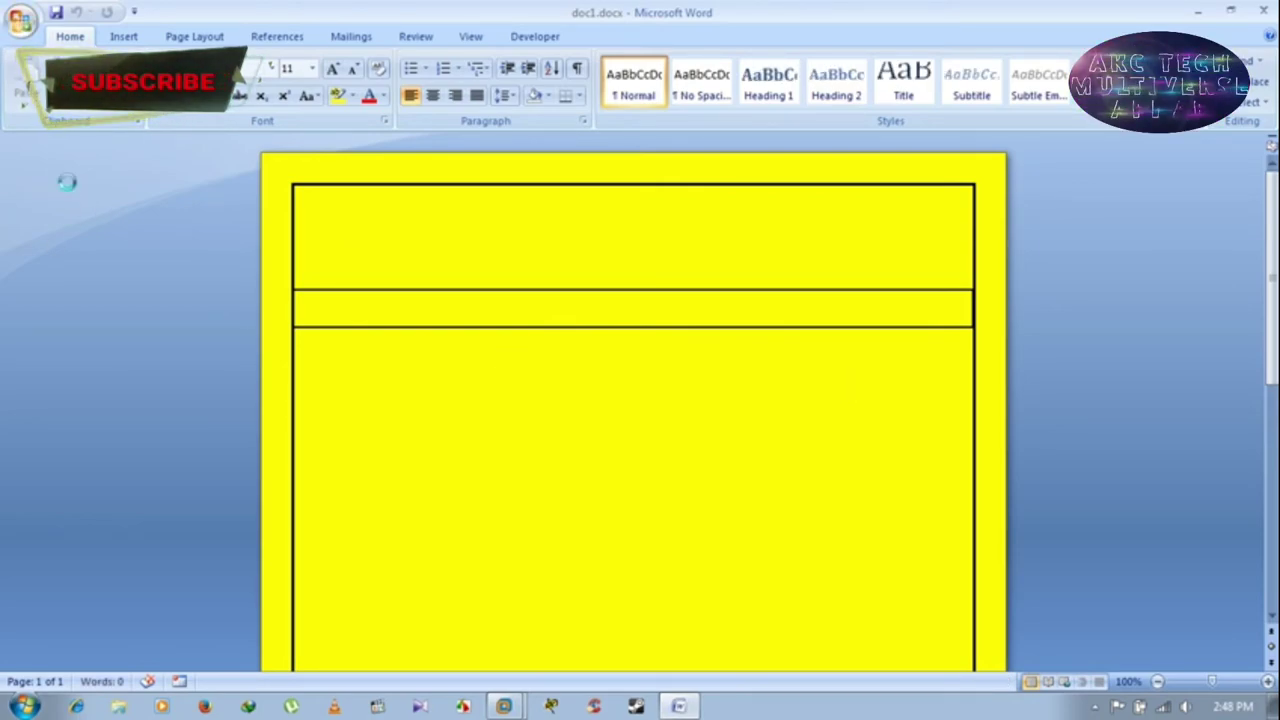
{"action": "key", "text": "F12"}
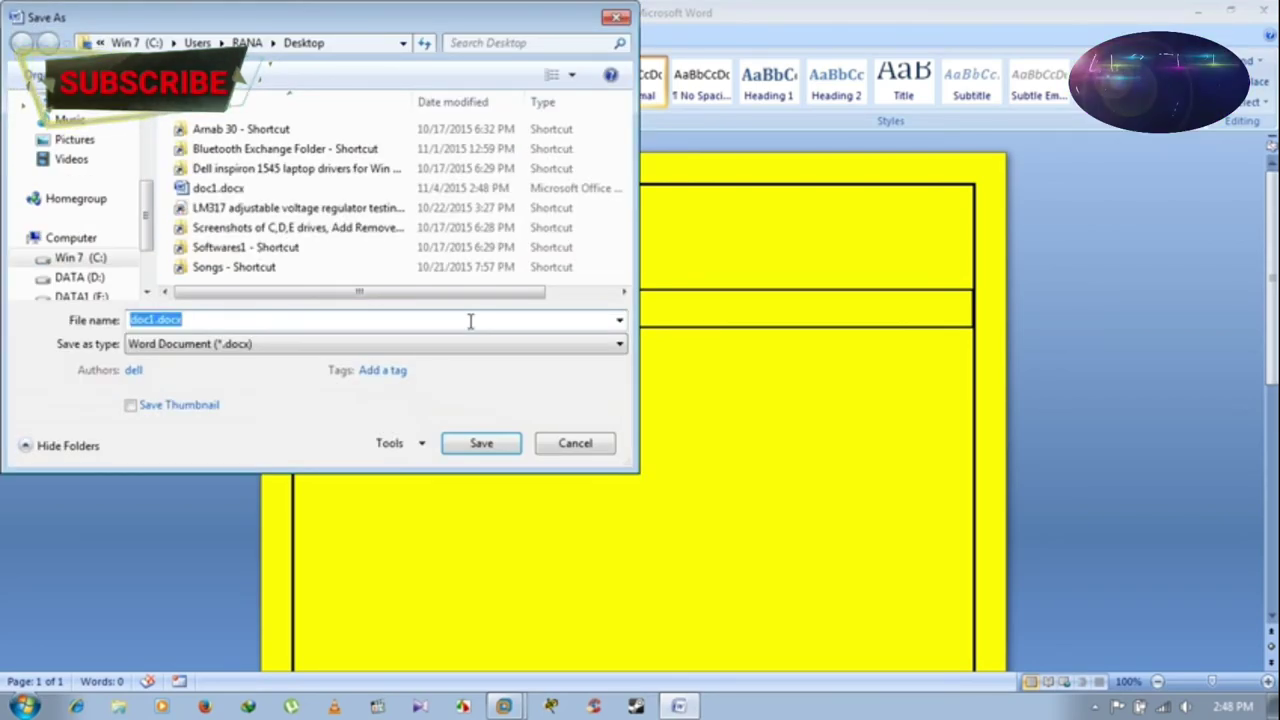
{"action": "left_click", "coordinate": [420, 446]}
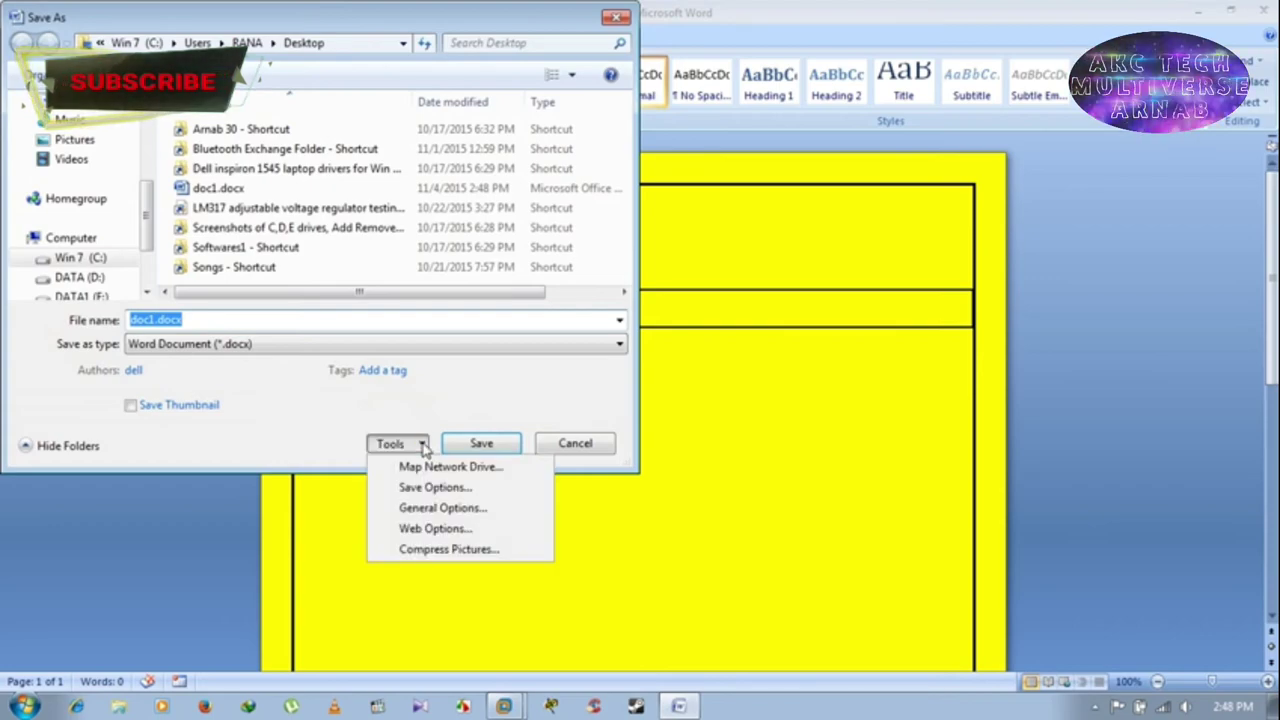
{"action": "left_click", "coordinate": [239, 401]}
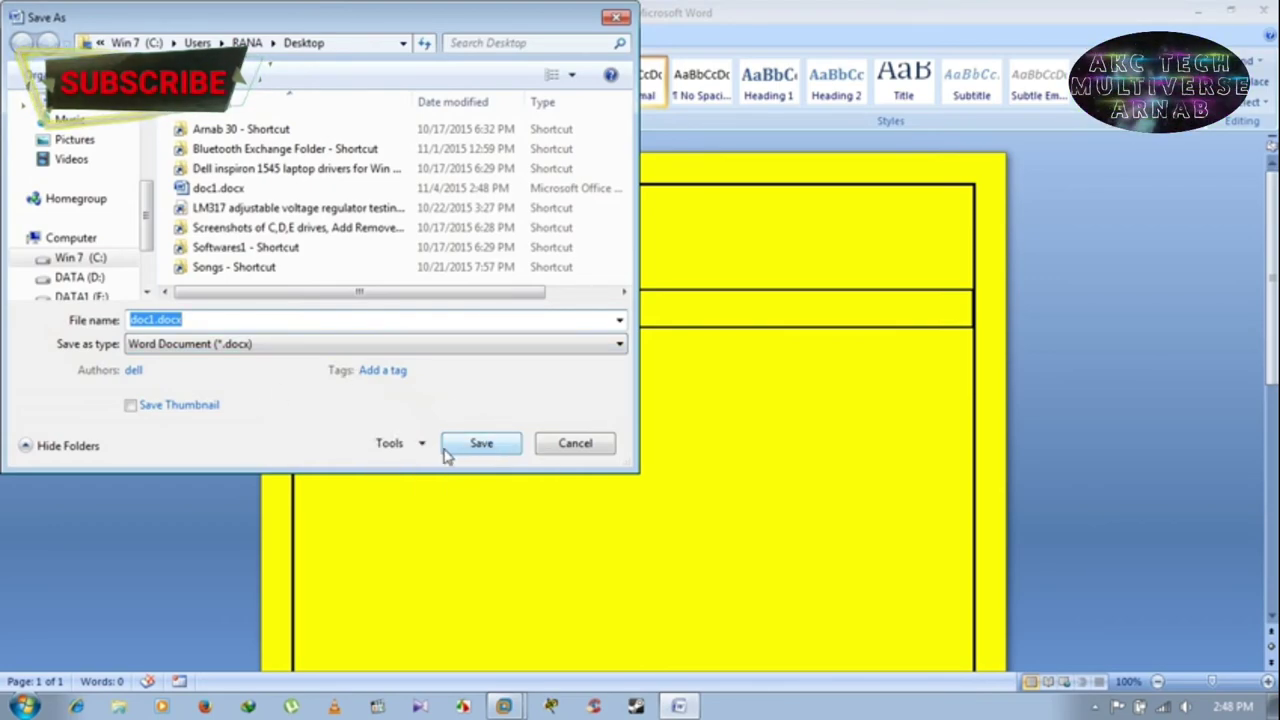
{"action": "left_click", "coordinate": [481, 446]}
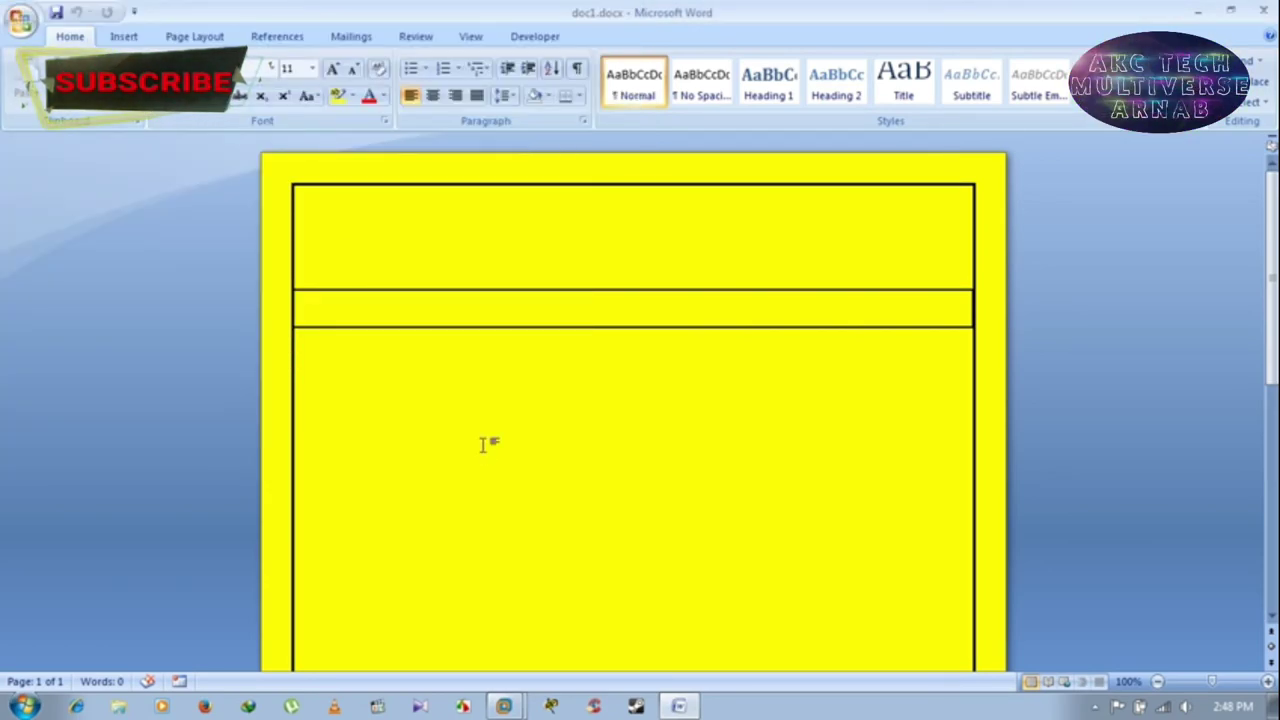
{"action": "left_click", "coordinate": [1264, 12]}
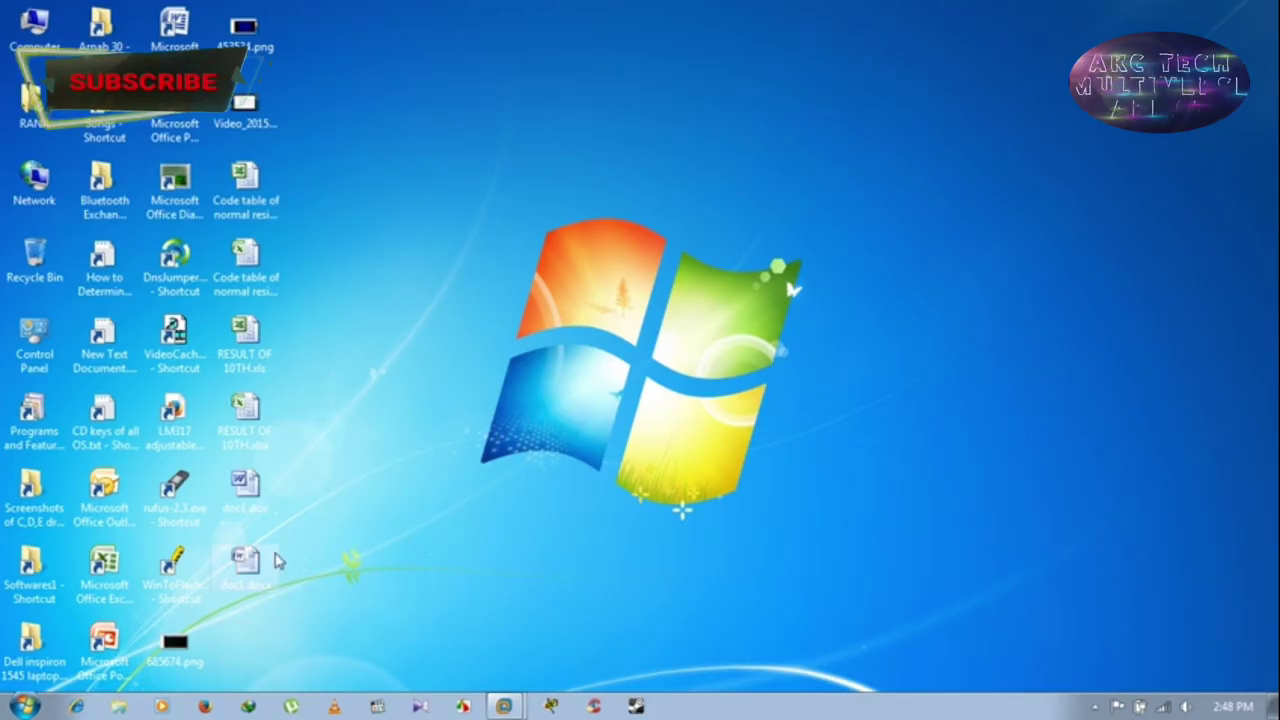
{"action": "left_click", "coordinate": [248, 487]}
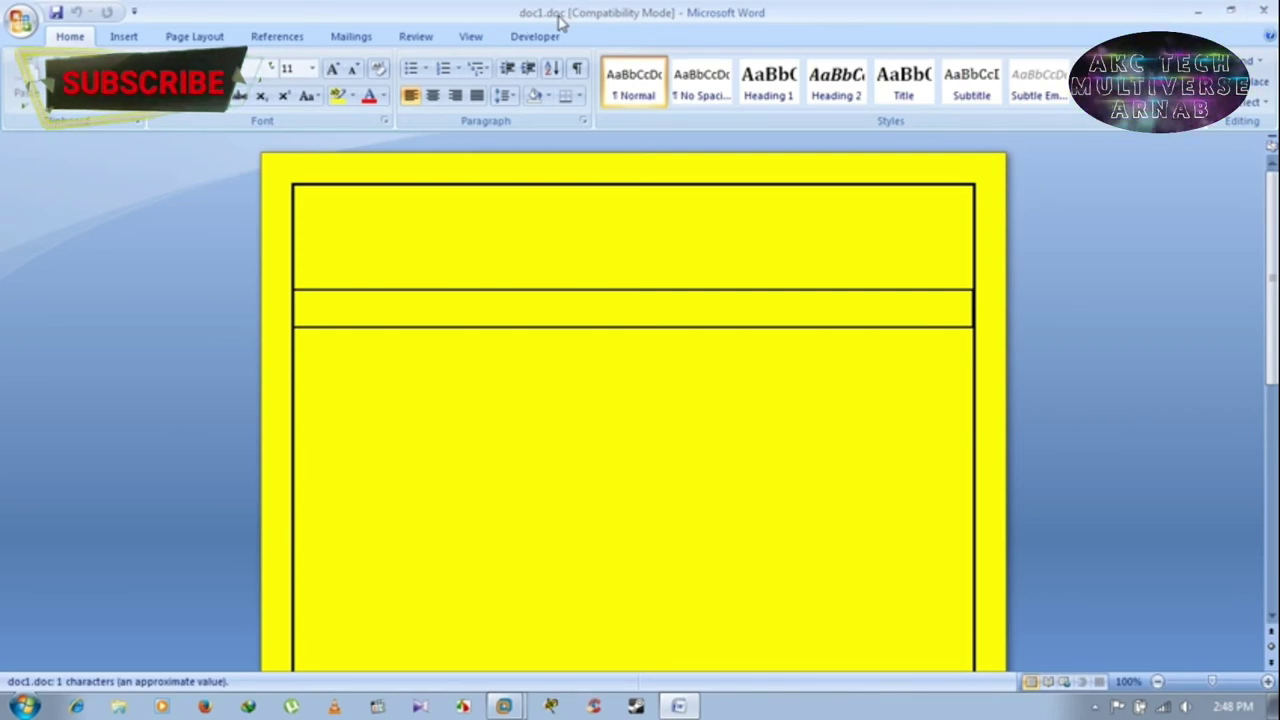
{"action": "left_click", "coordinate": [1262, 10]}
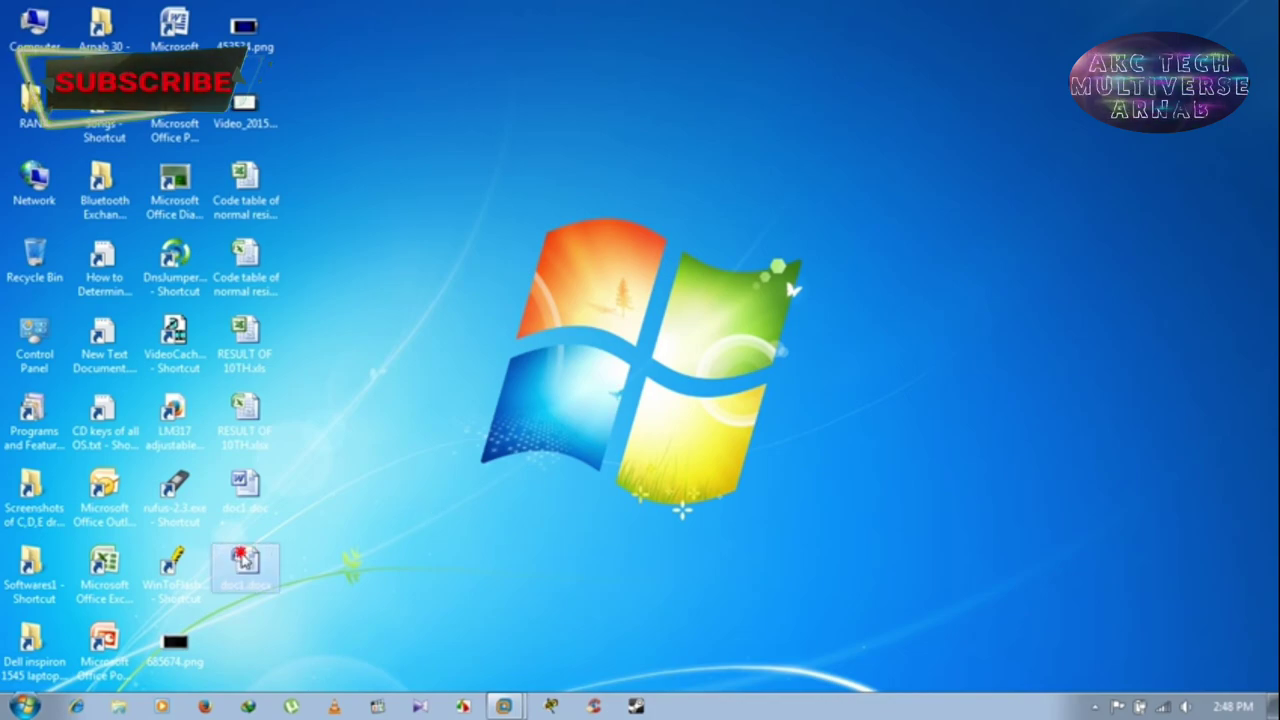
{"action": "double_click", "coordinate": [247, 561]}
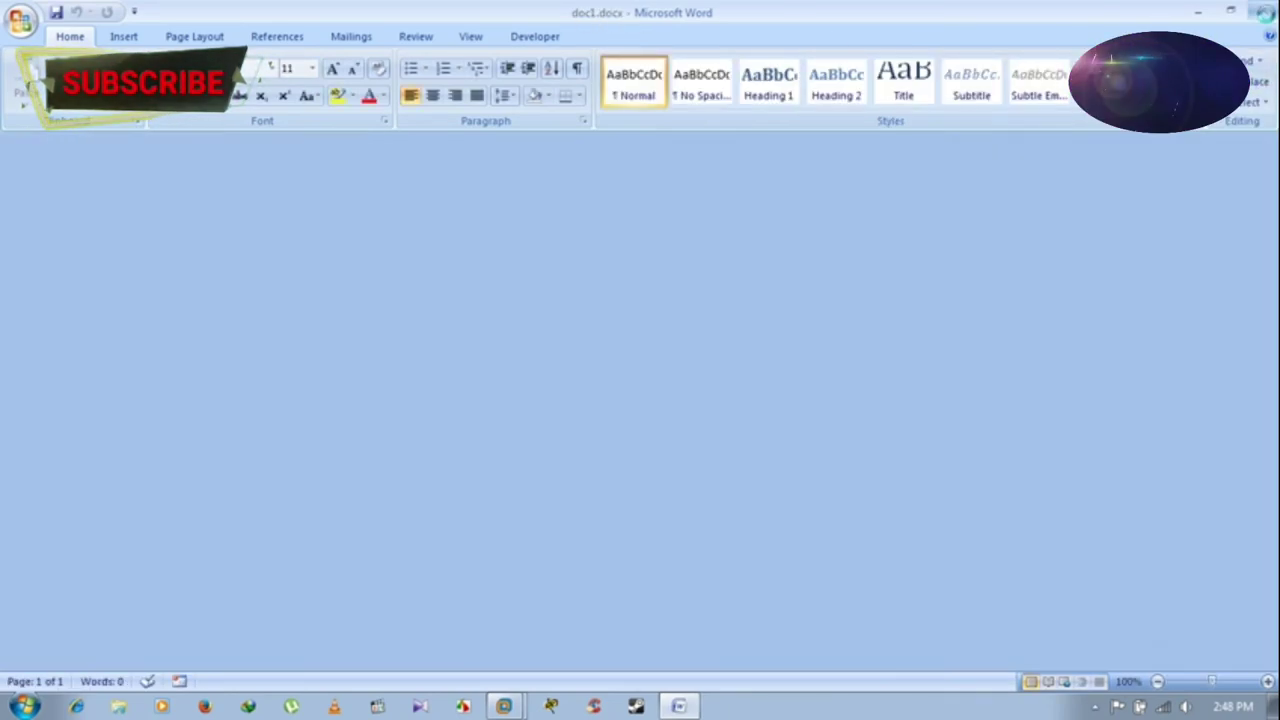
{"action": "left_click", "coordinate": [1265, 12]}
{"action": "right_click", "coordinate": [660, 240]}
{"action": "left_click", "coordinate": [708, 297]}
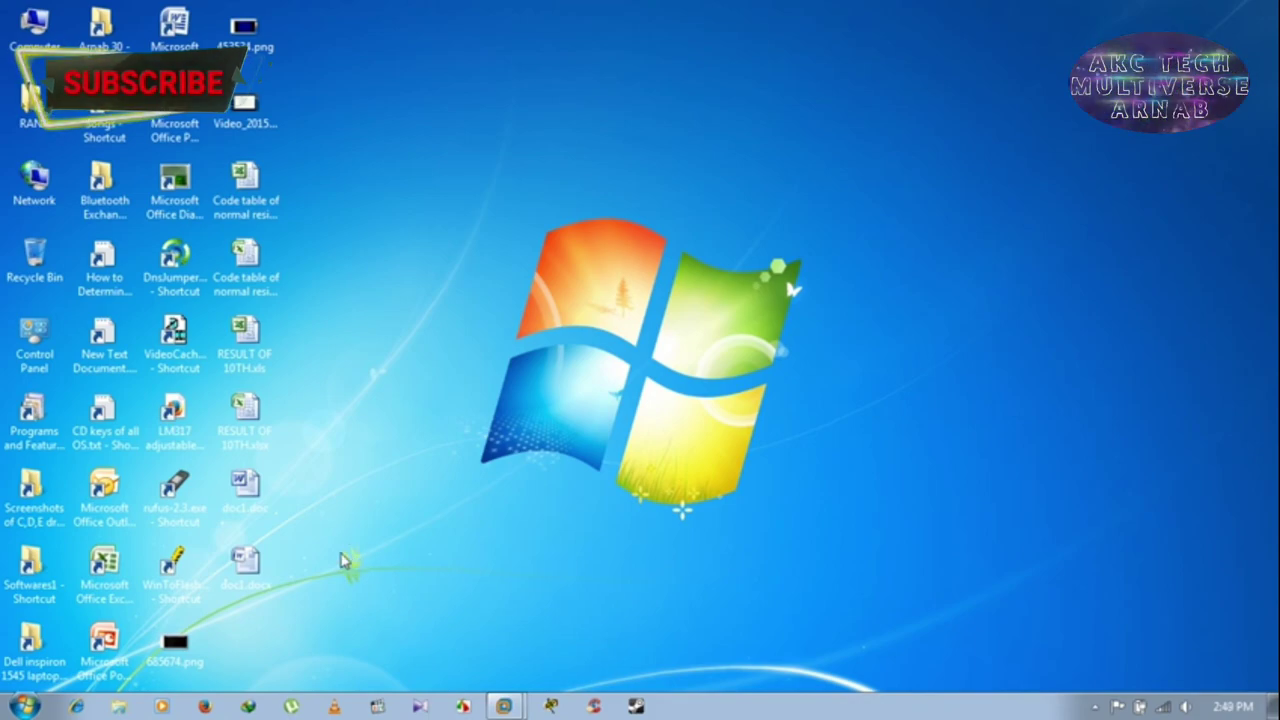
{"action": "left_click", "coordinate": [260, 502]}
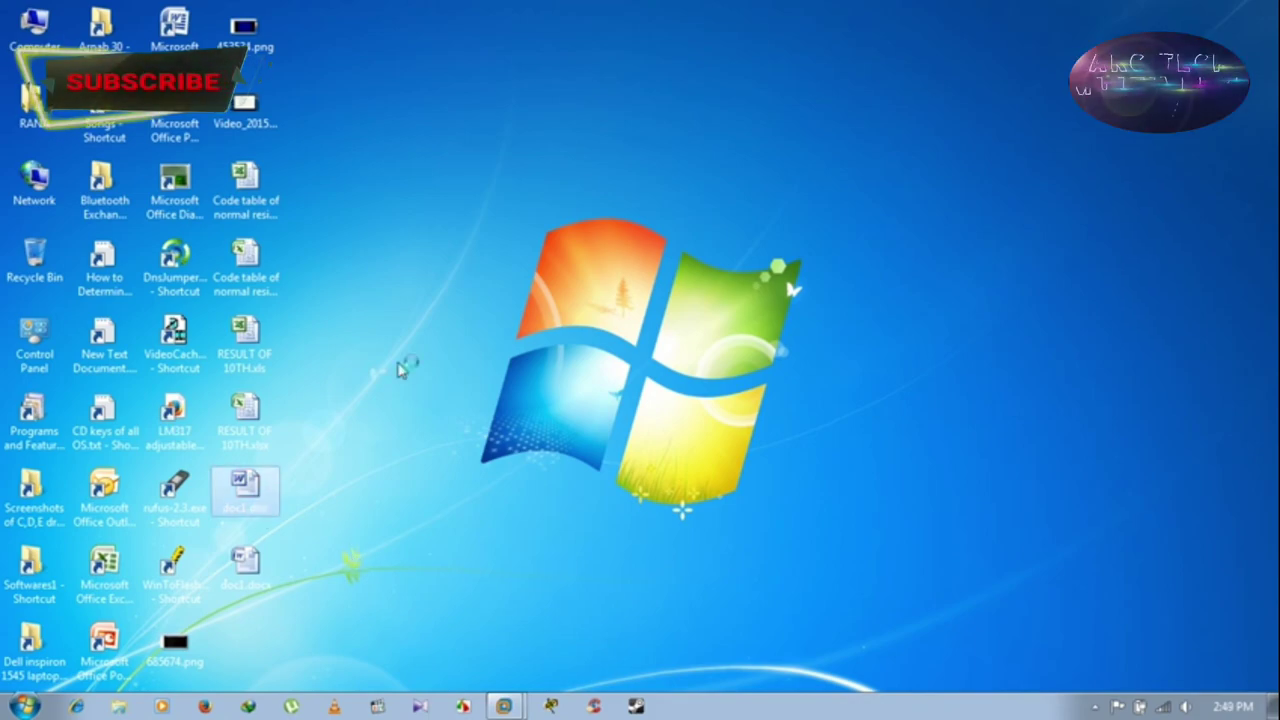